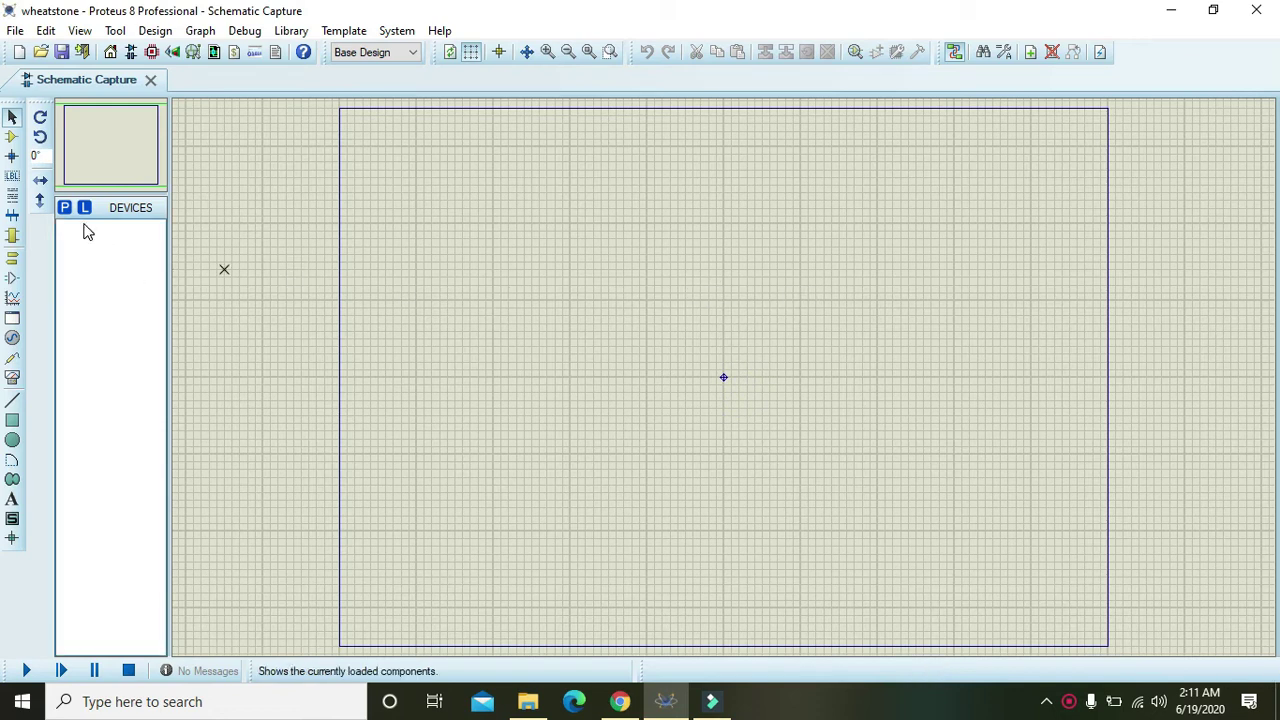
Search the device library for "resis", filter to 0.6W Metal Film, and add the MINRES100K resistor to the device list
left_click(13, 137)
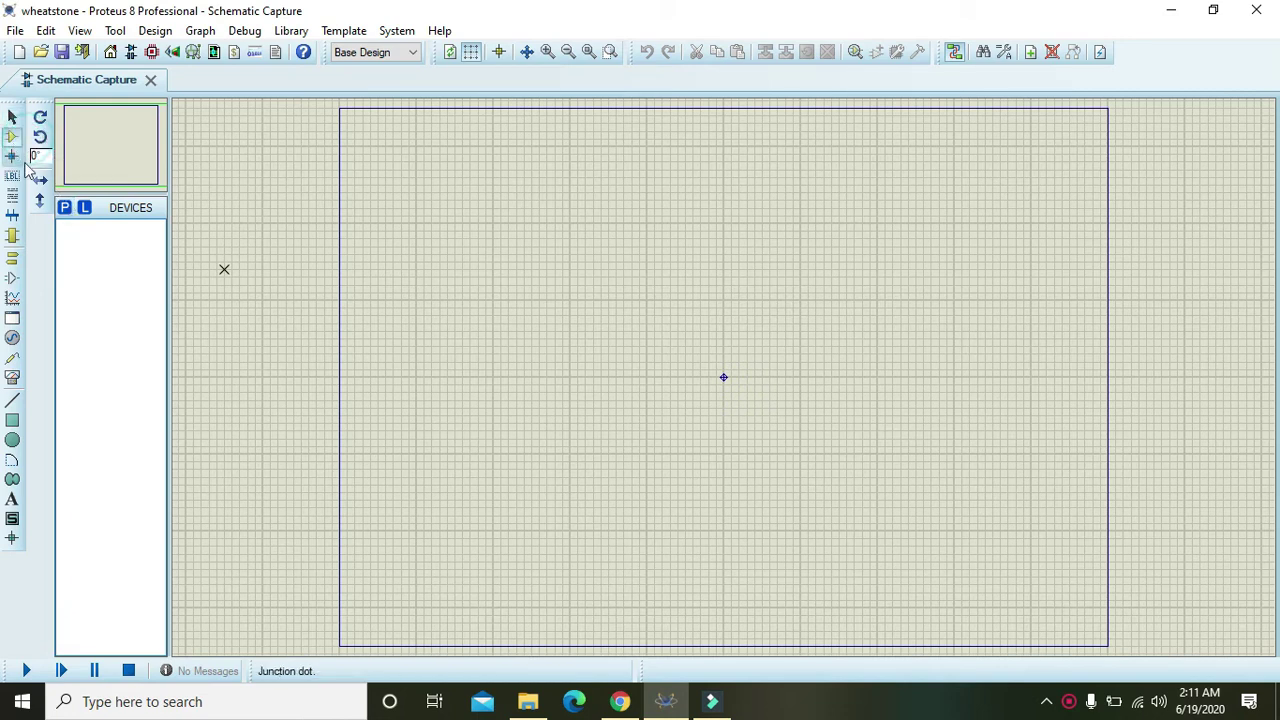
left_click(66, 214)
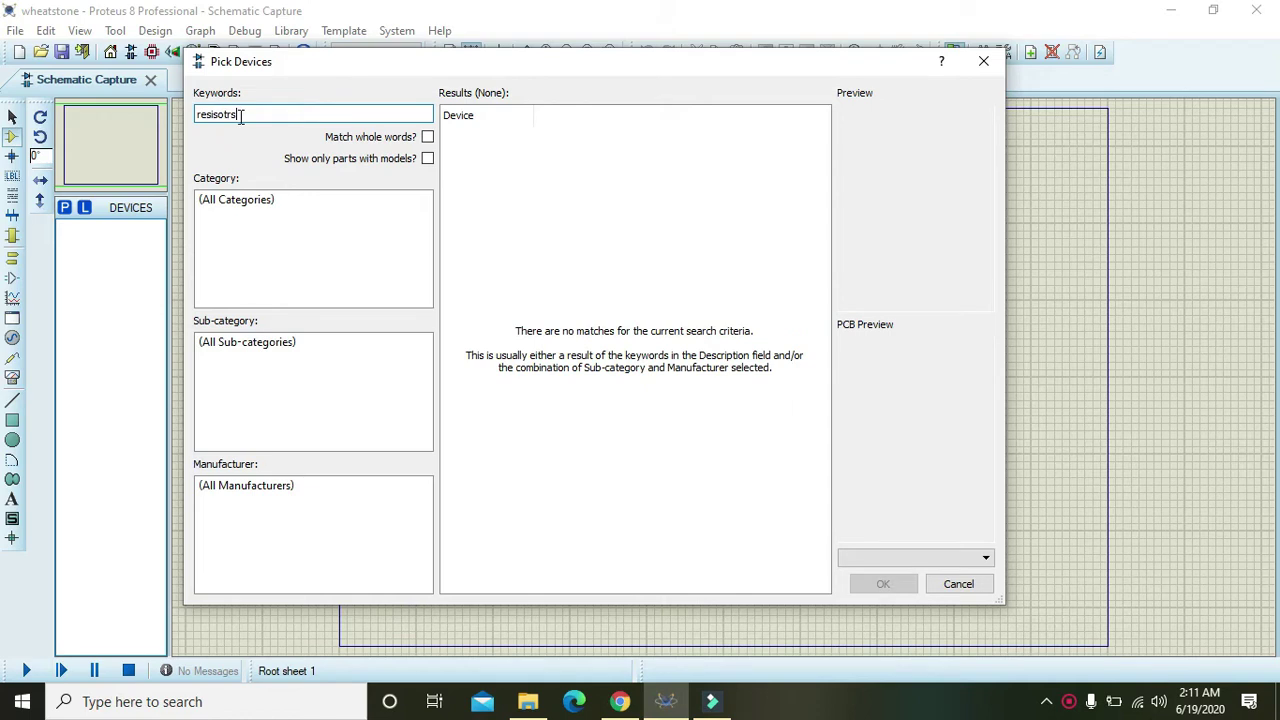
key("BackSpace")
key("BackSpace")
key("BackSpace")
key("BackSpace")
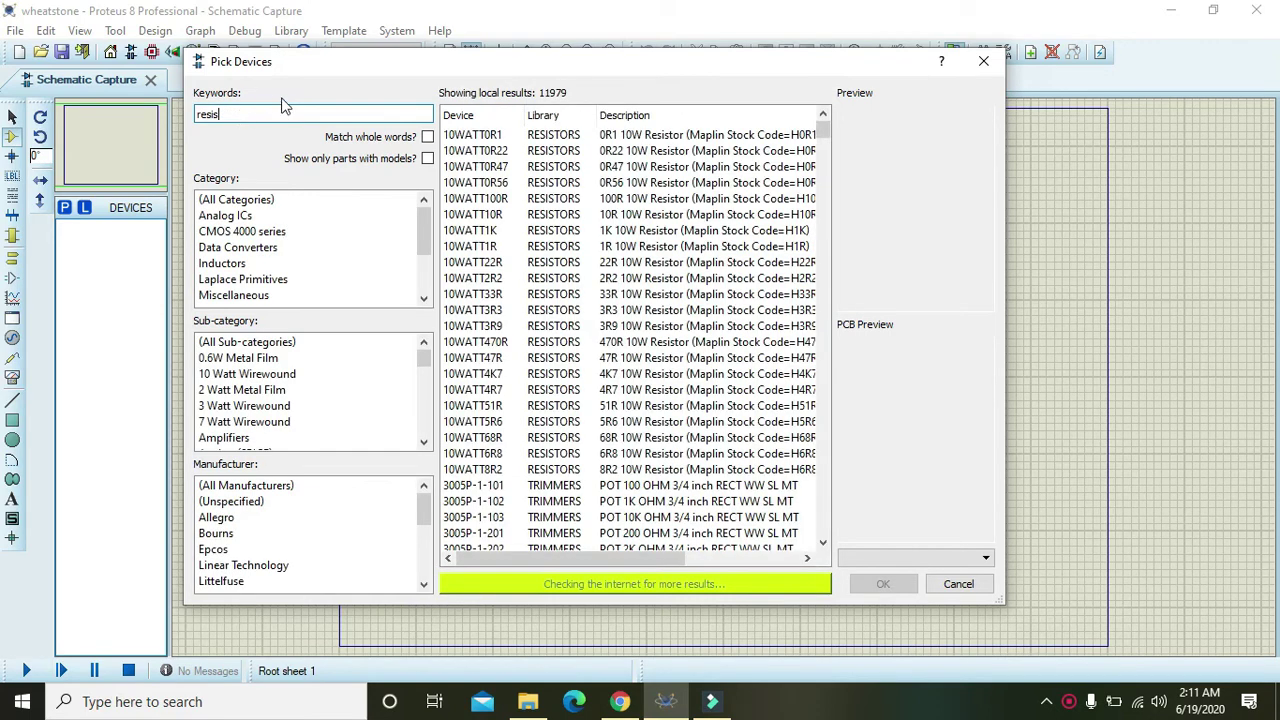
left_click(237, 360)
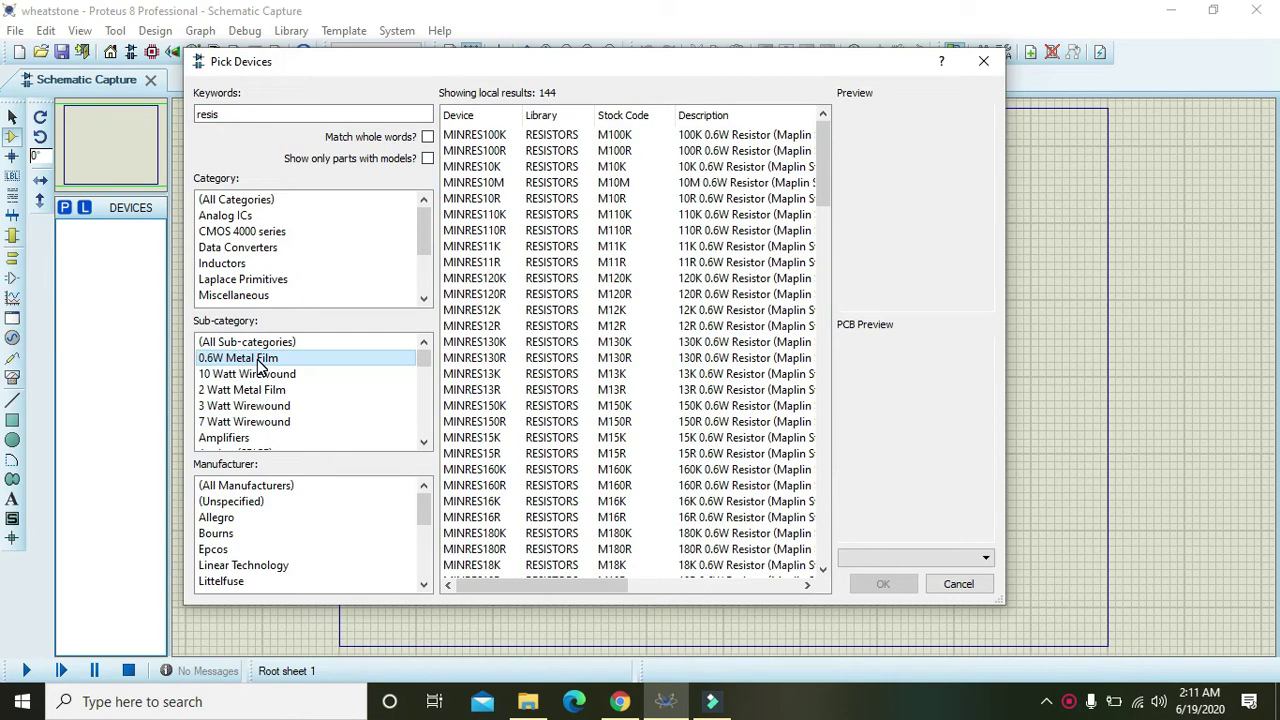
left_click(720, 136)
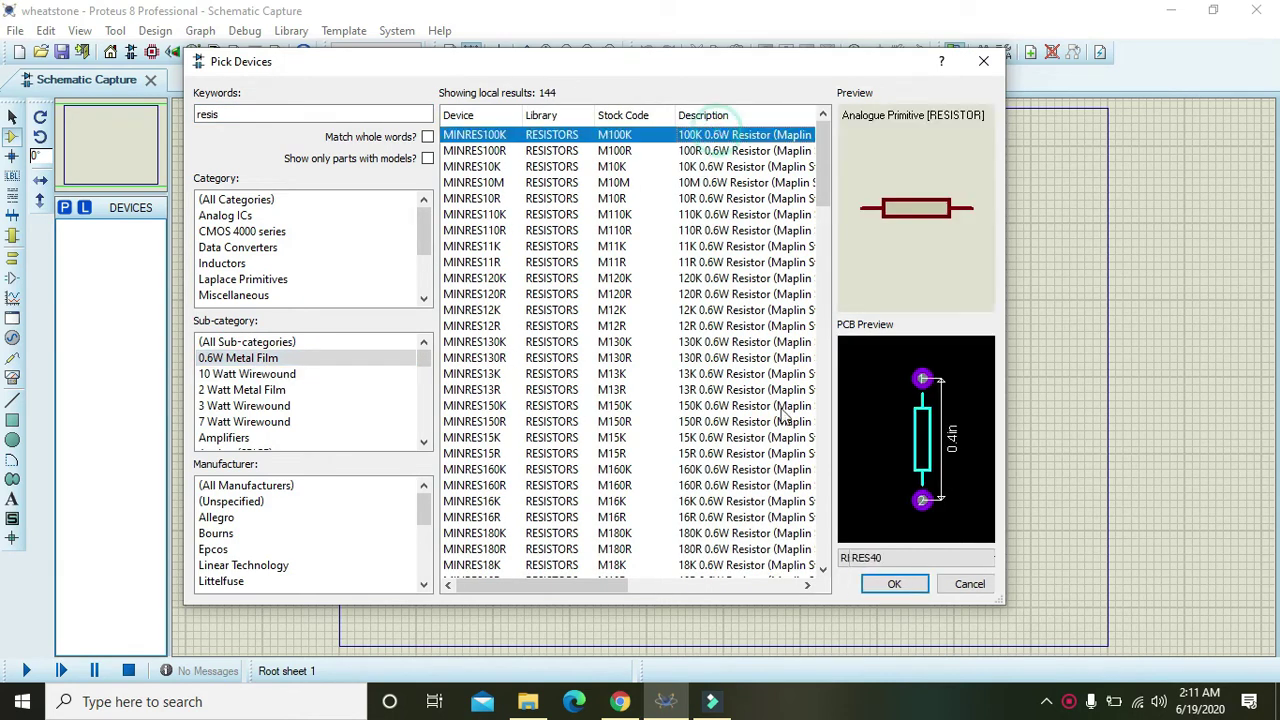
left_click(883, 584)
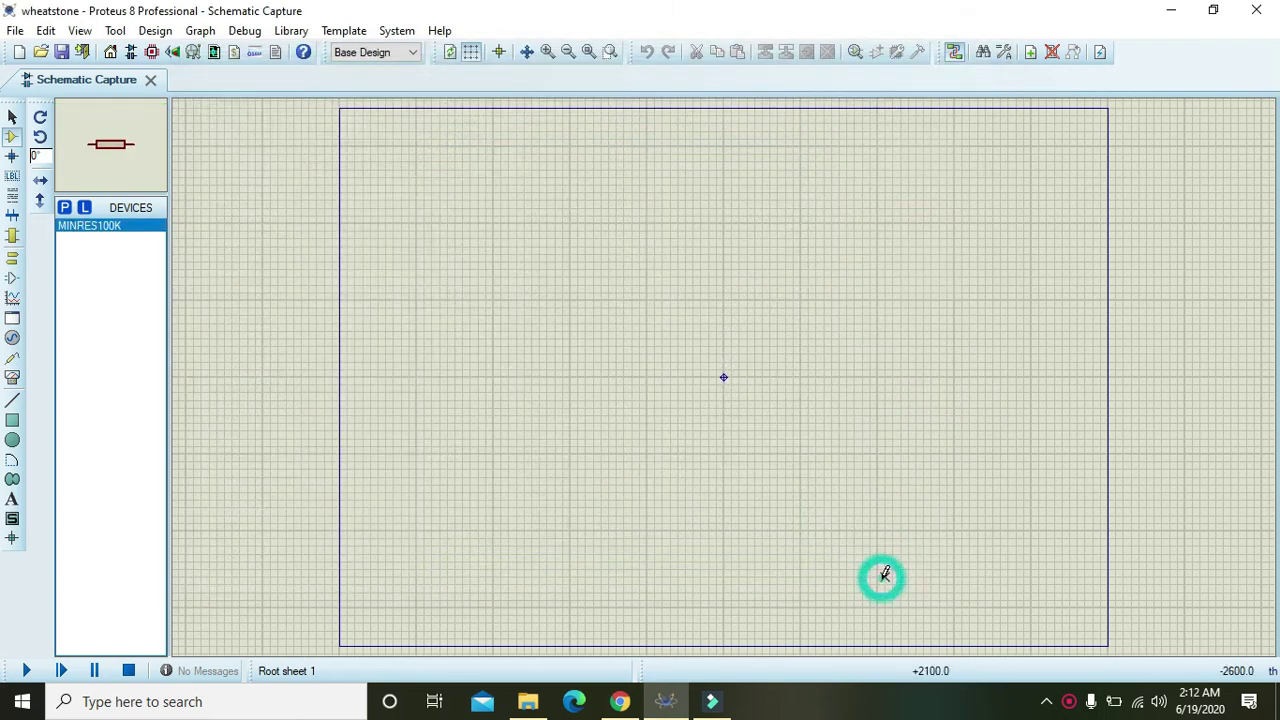
Place three MINRES100K resistors on the sheet, two side by side in a row and the third below between them
left_click(606, 257)
left_click(611, 270)
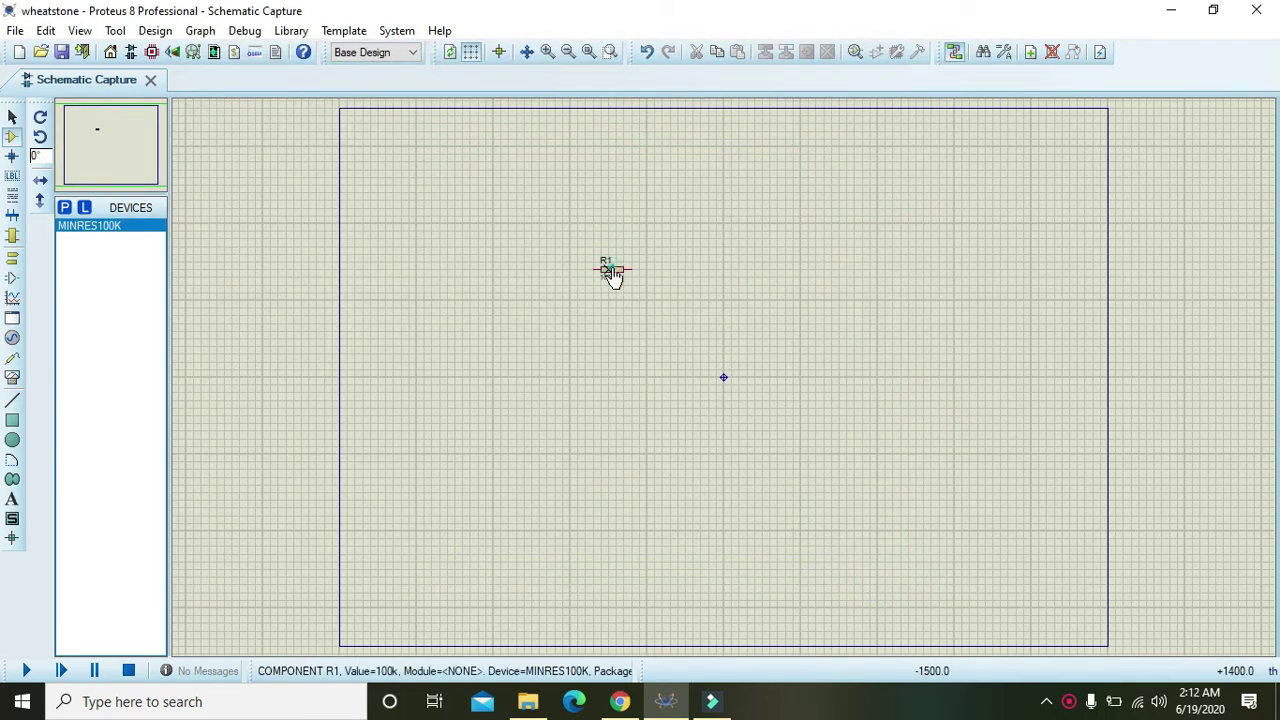
left_click(547, 55)
left_click(547, 55)
left_click(480, 138)
left_click_drag(499, 188, 567, 276)
left_click(760, 258)
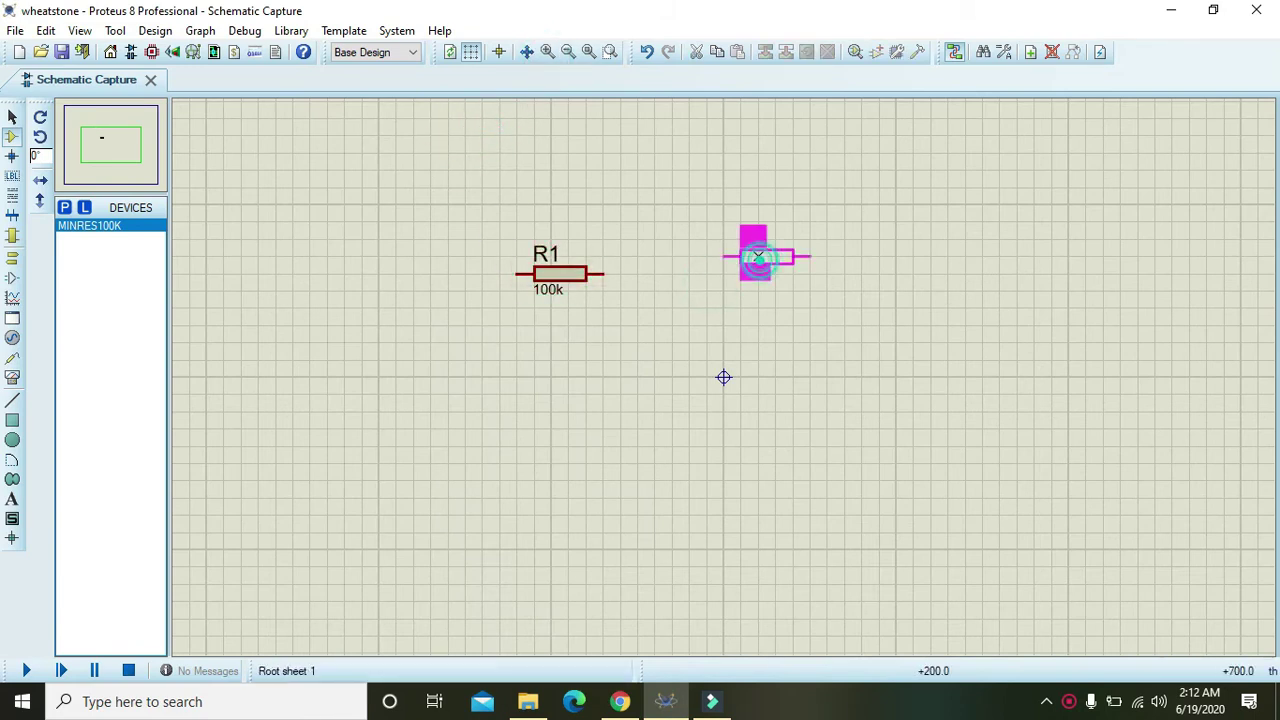
left_click(758, 274)
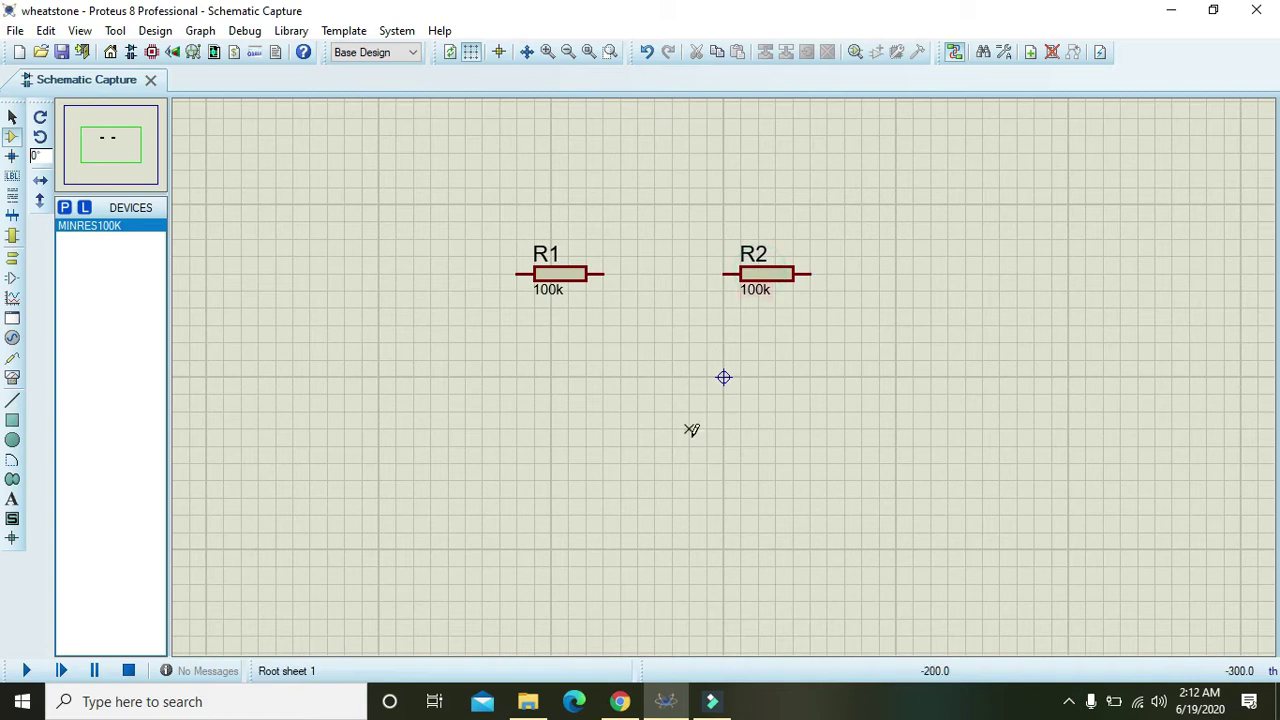
left_click(637, 446)
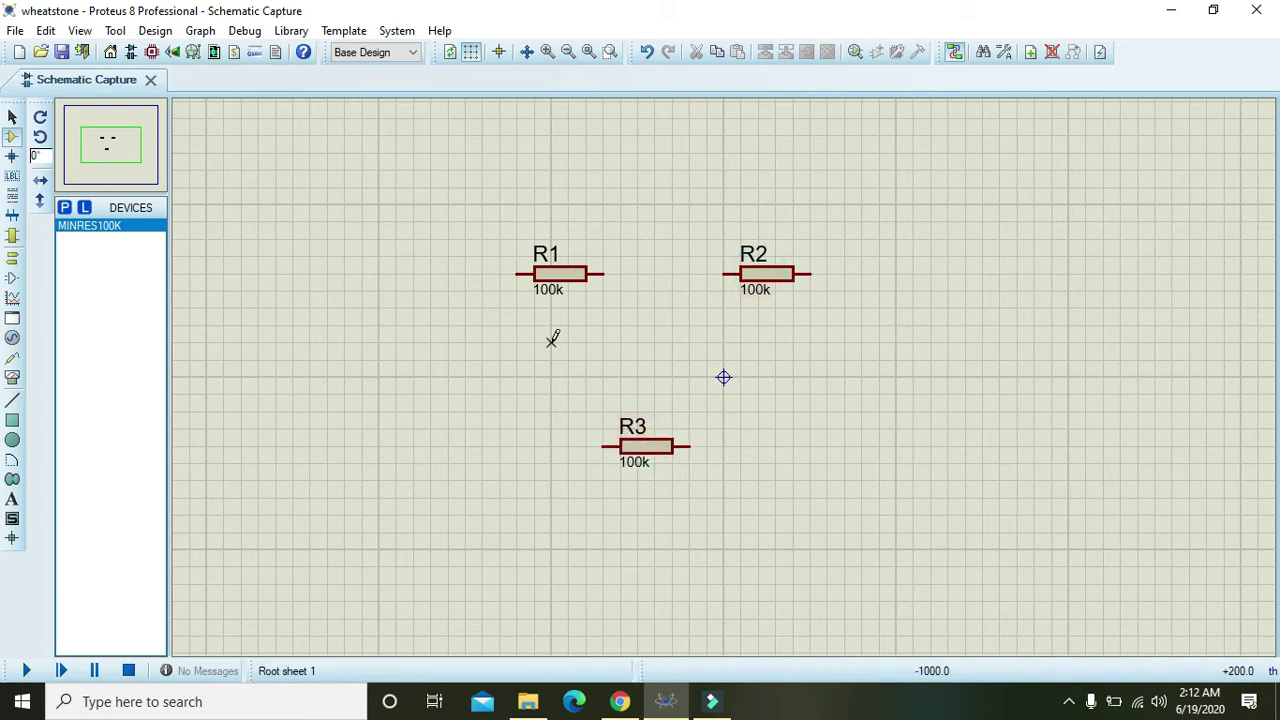
Select all three resistors as a block and rotate them clockwise so they stand vertically
right_click(556, 336)
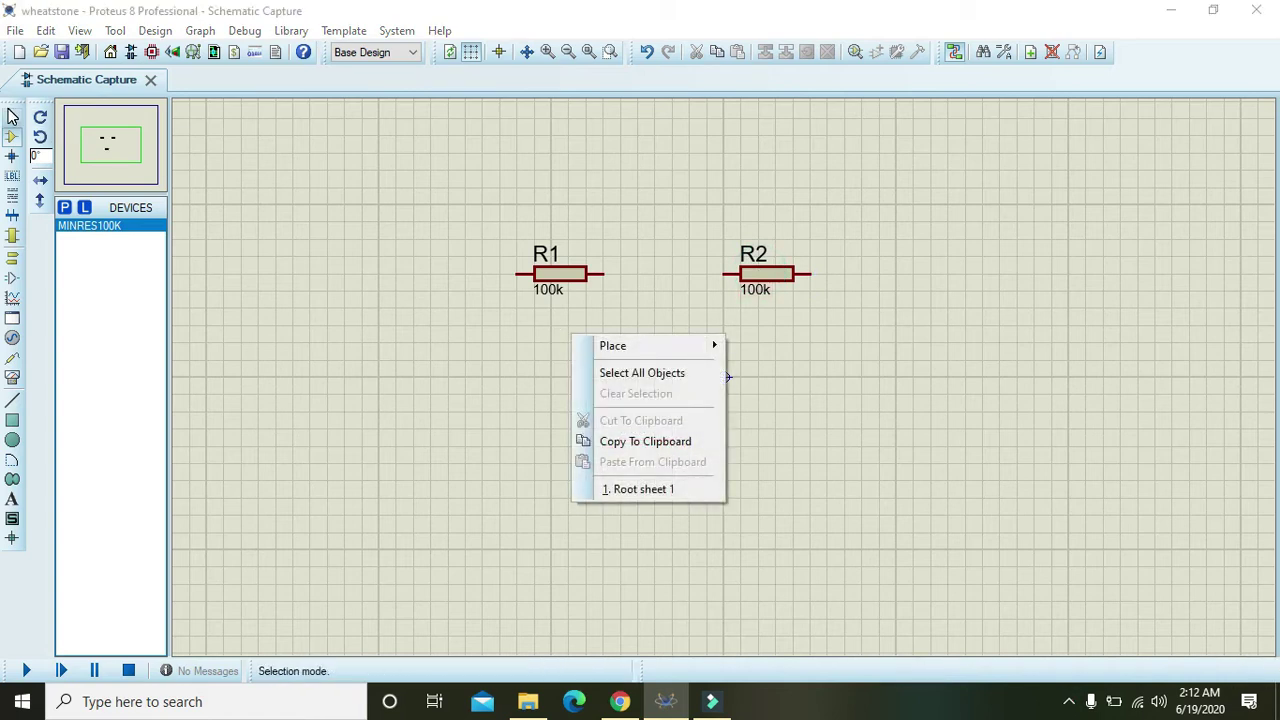
left_click(12, 118)
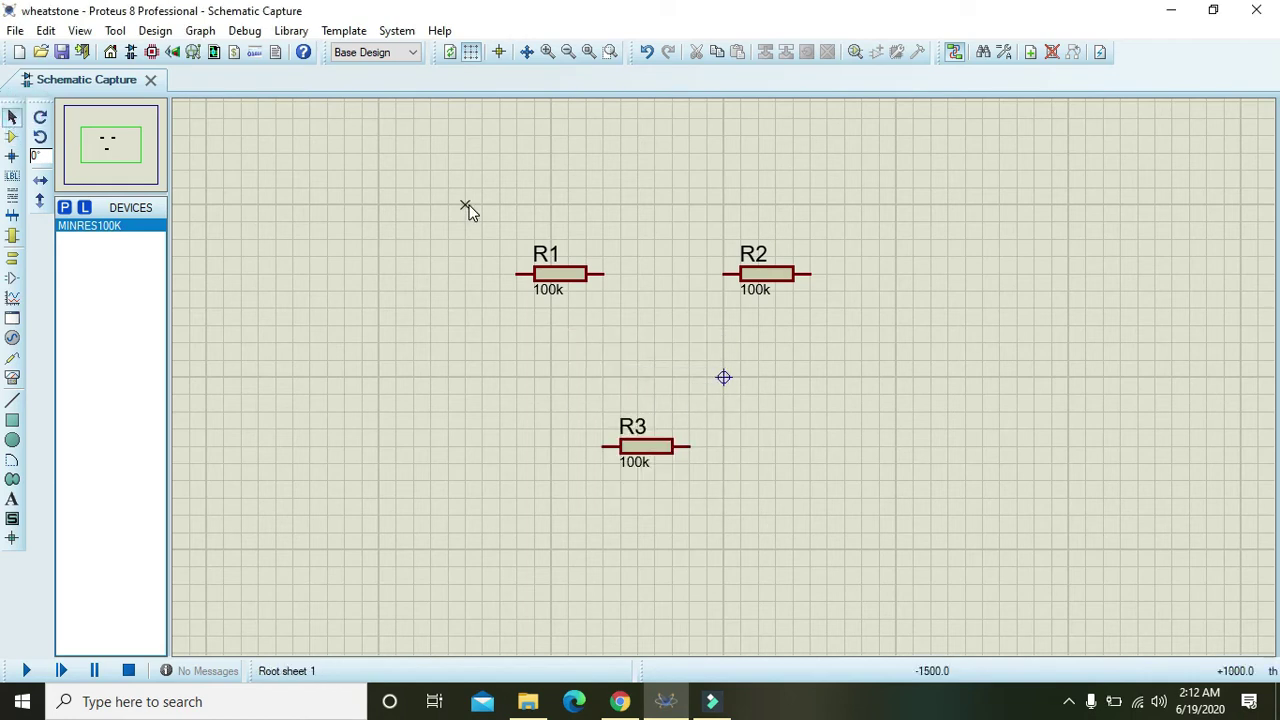
left_click_drag(465, 189, 861, 516)
right_click(634, 303)
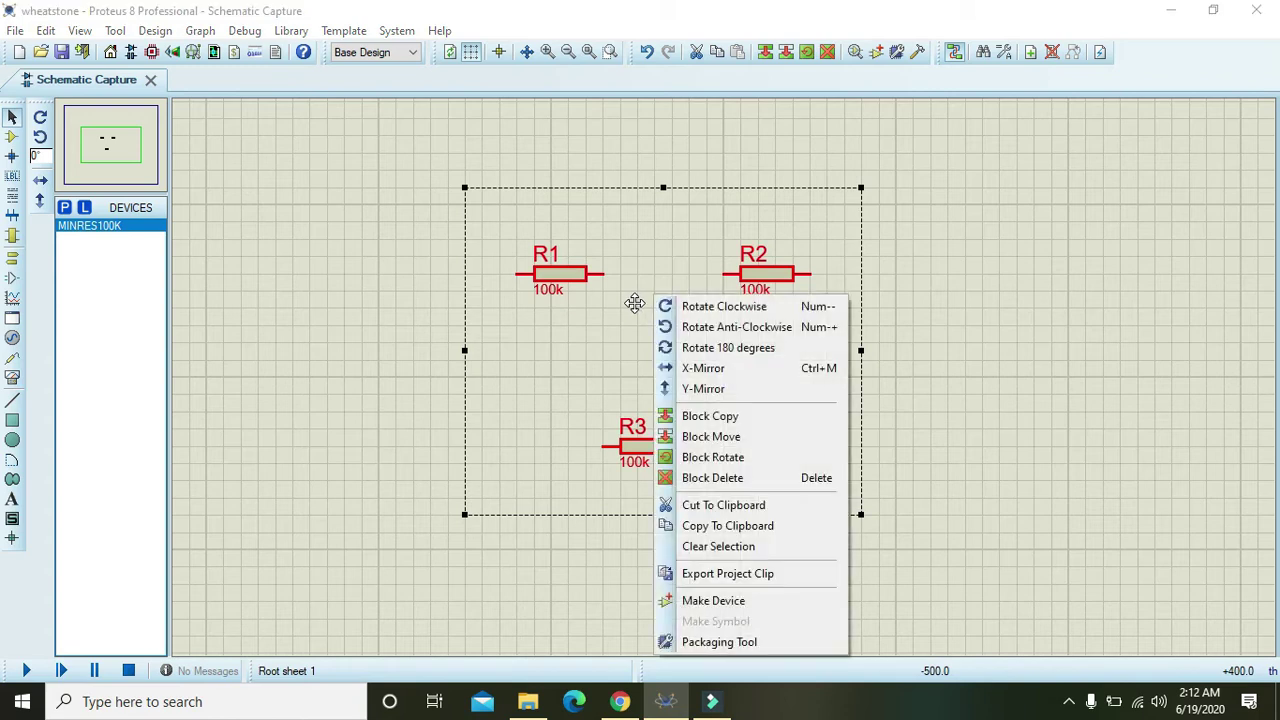
left_click(717, 308)
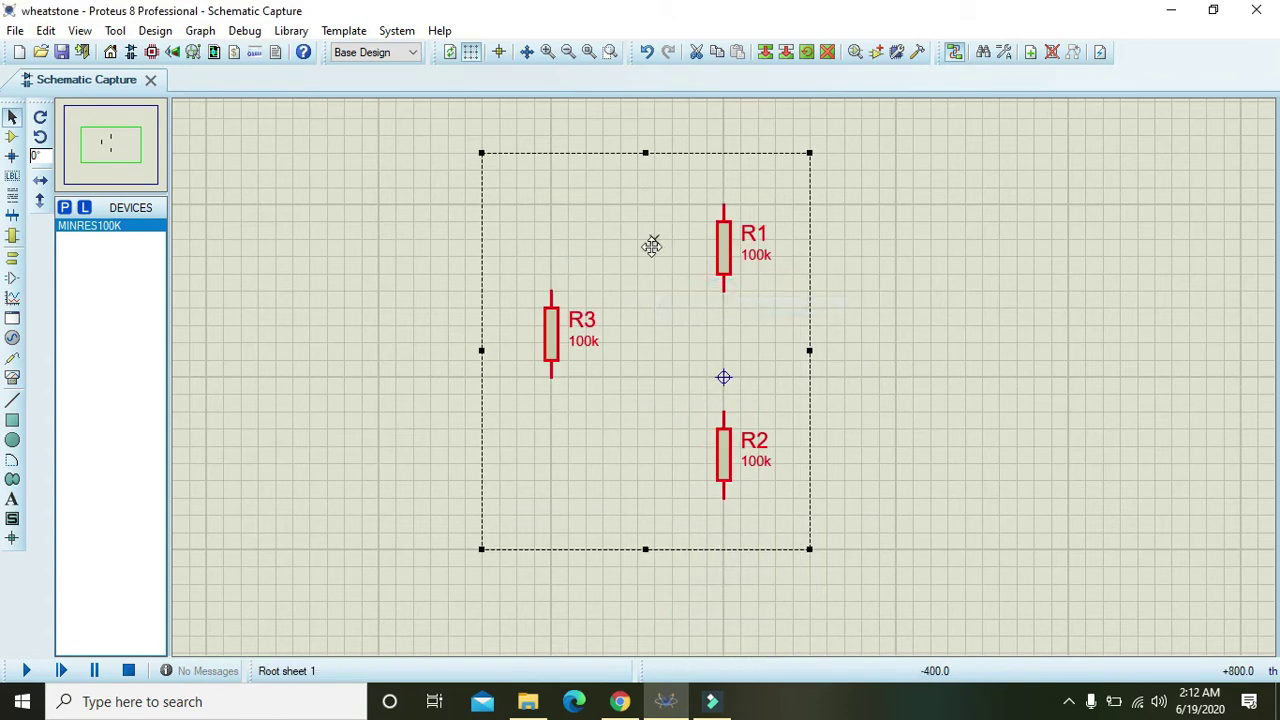
left_click(429, 278)
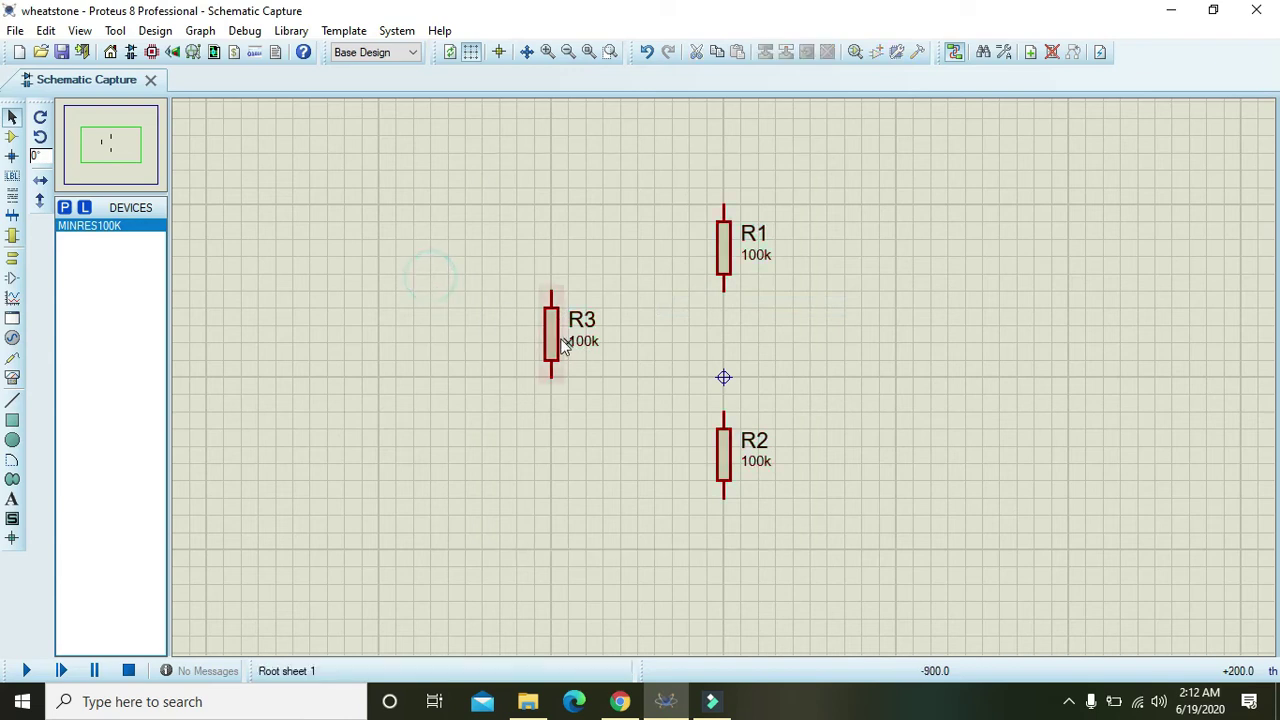
Move resistor R3 up and to the left so it lines up level with R1
left_click(551, 337)
left_click_drag(551, 337, 481, 256)
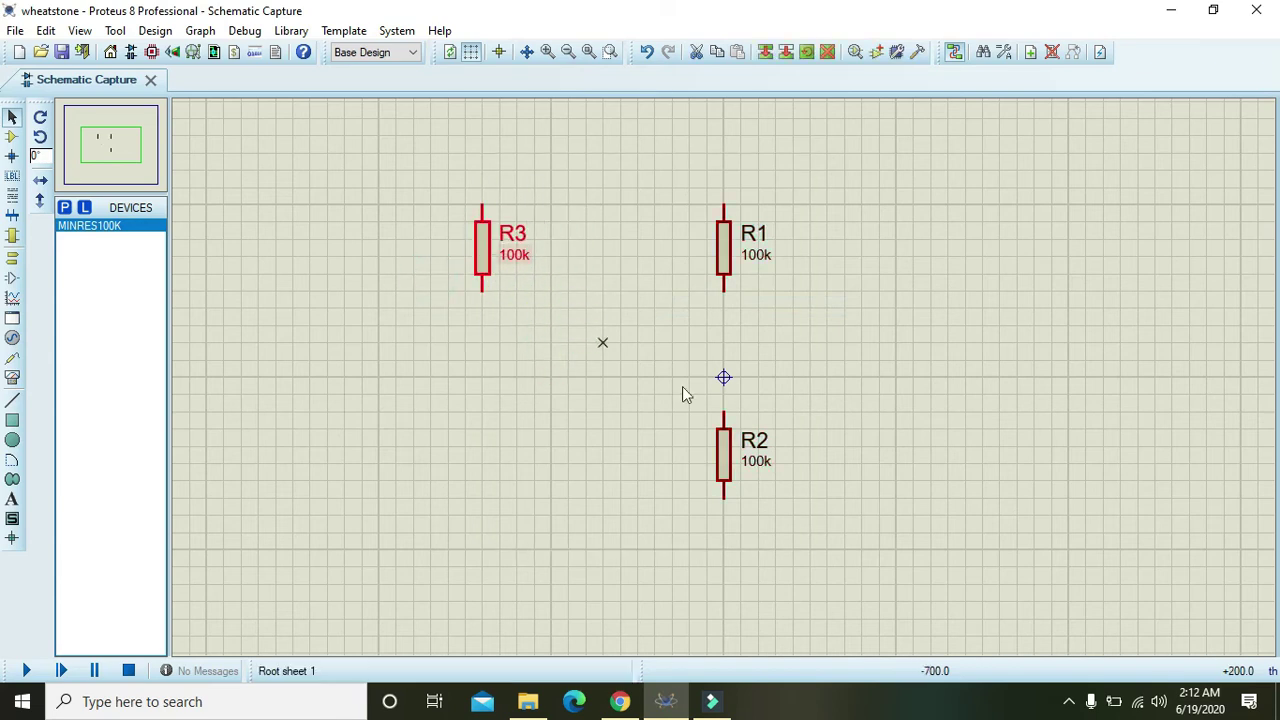
left_click(831, 417)
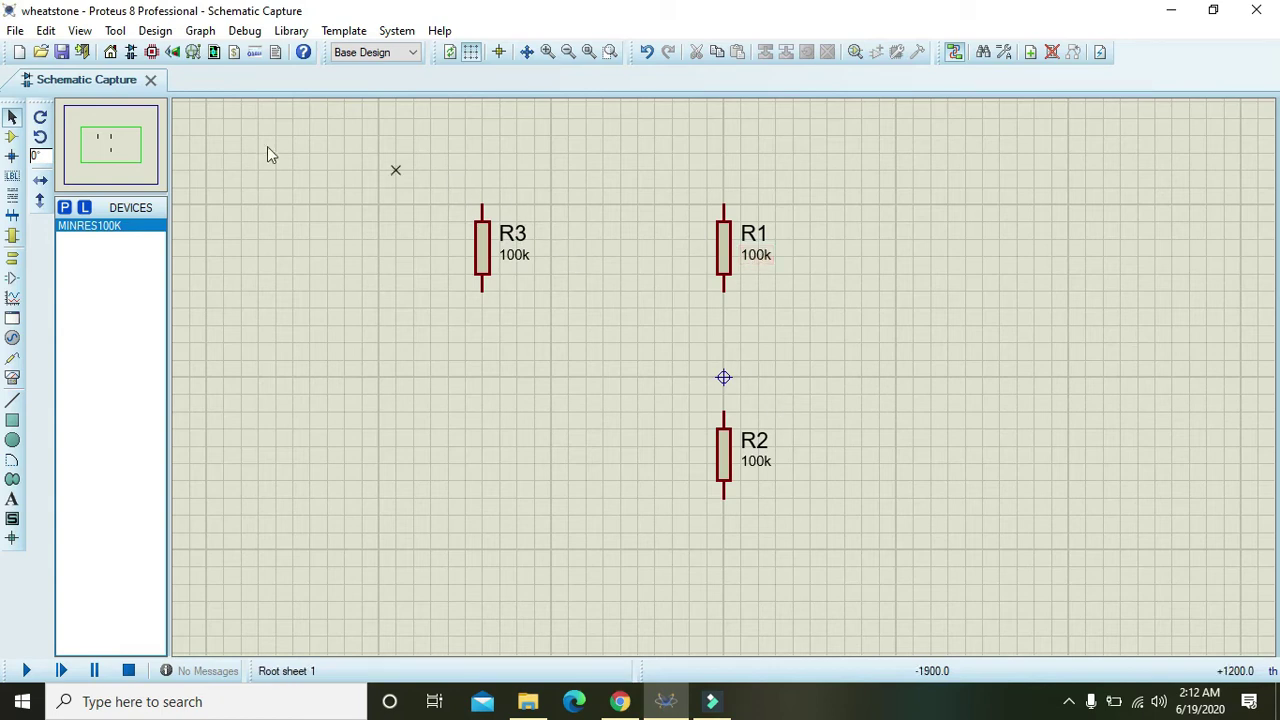
Wire the upper end of R3 to the upper end of R1, and R1's lower end to R2's upper end
left_click(481, 205)
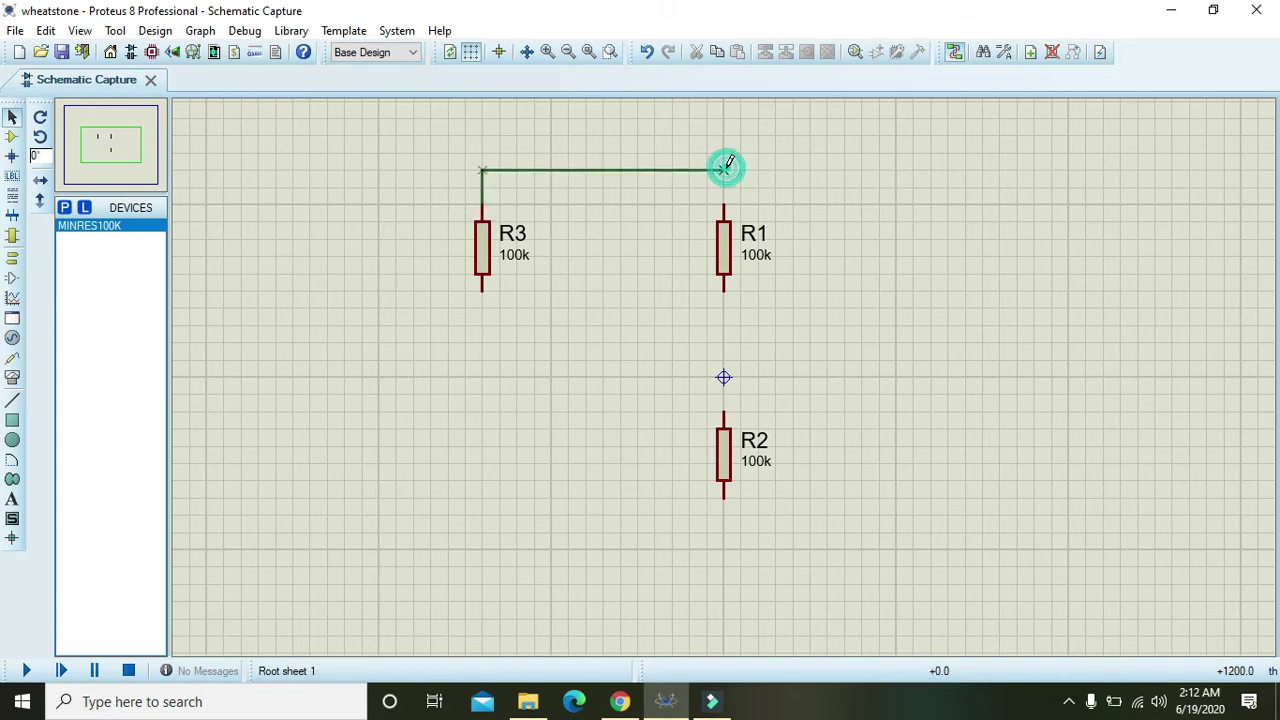
left_click(724, 201)
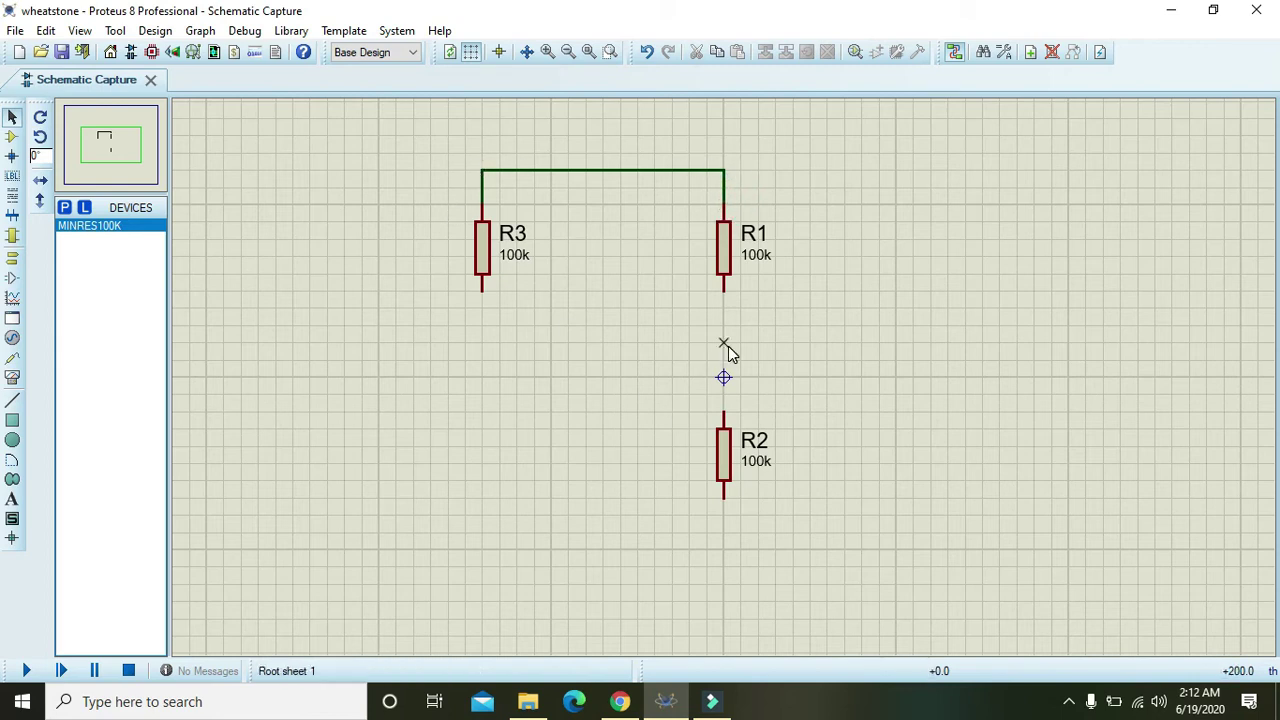
left_click(725, 288)
left_click(725, 405)
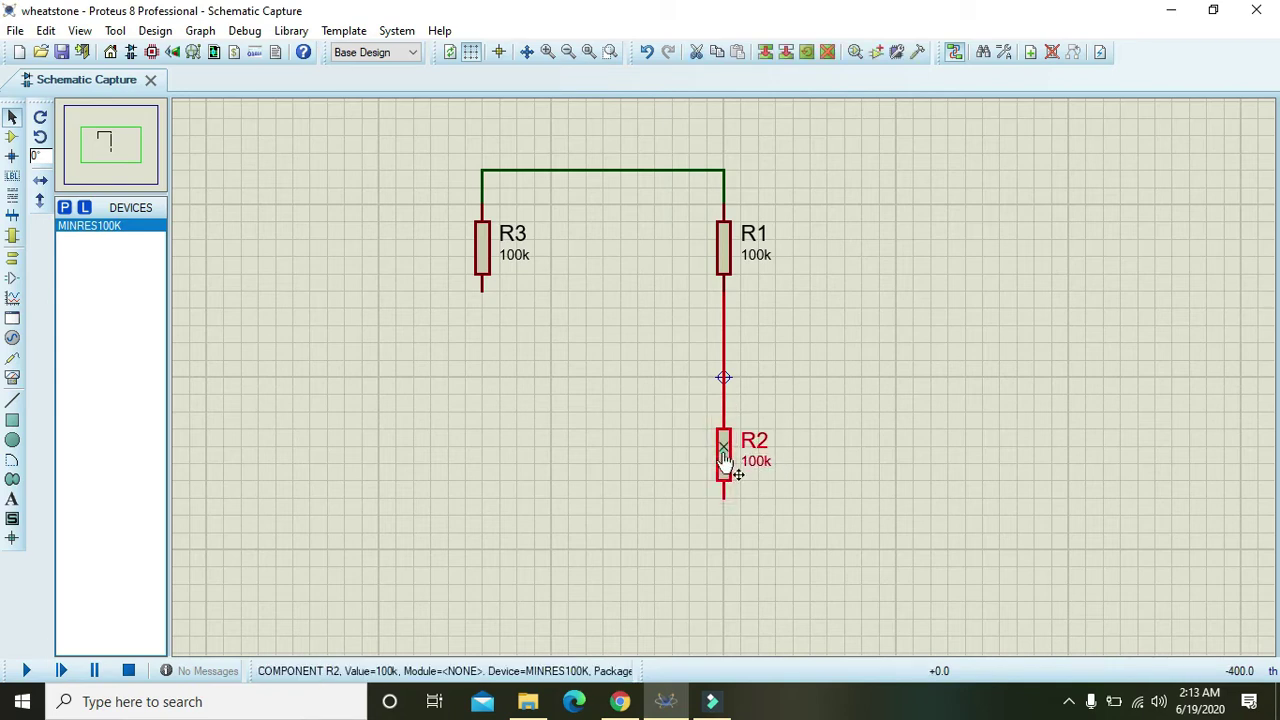
Set the resistance of R2 to 15k
double_click(724, 456)
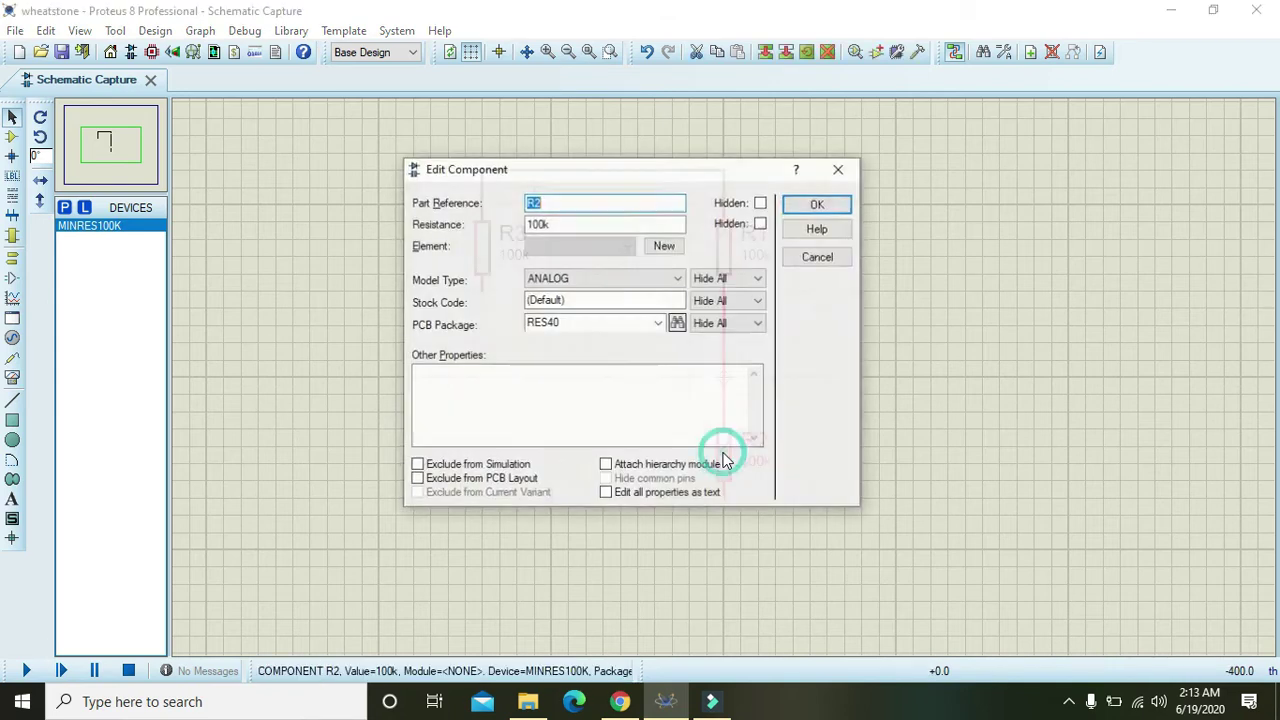
double_click(544, 224)
left_click(559, 224)
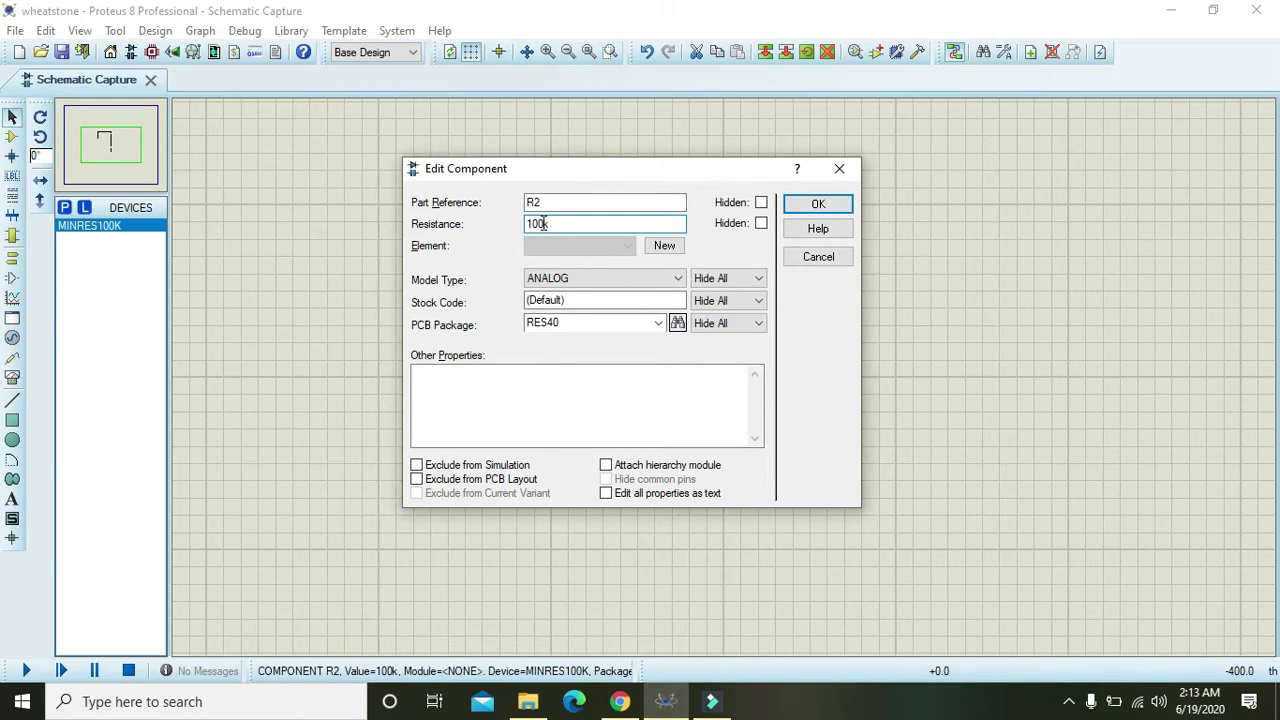
left_click_drag(543, 224, 521, 224)
left_click(563, 221)
left_click_drag(546, 222, 524, 224)
left_click(819, 206)
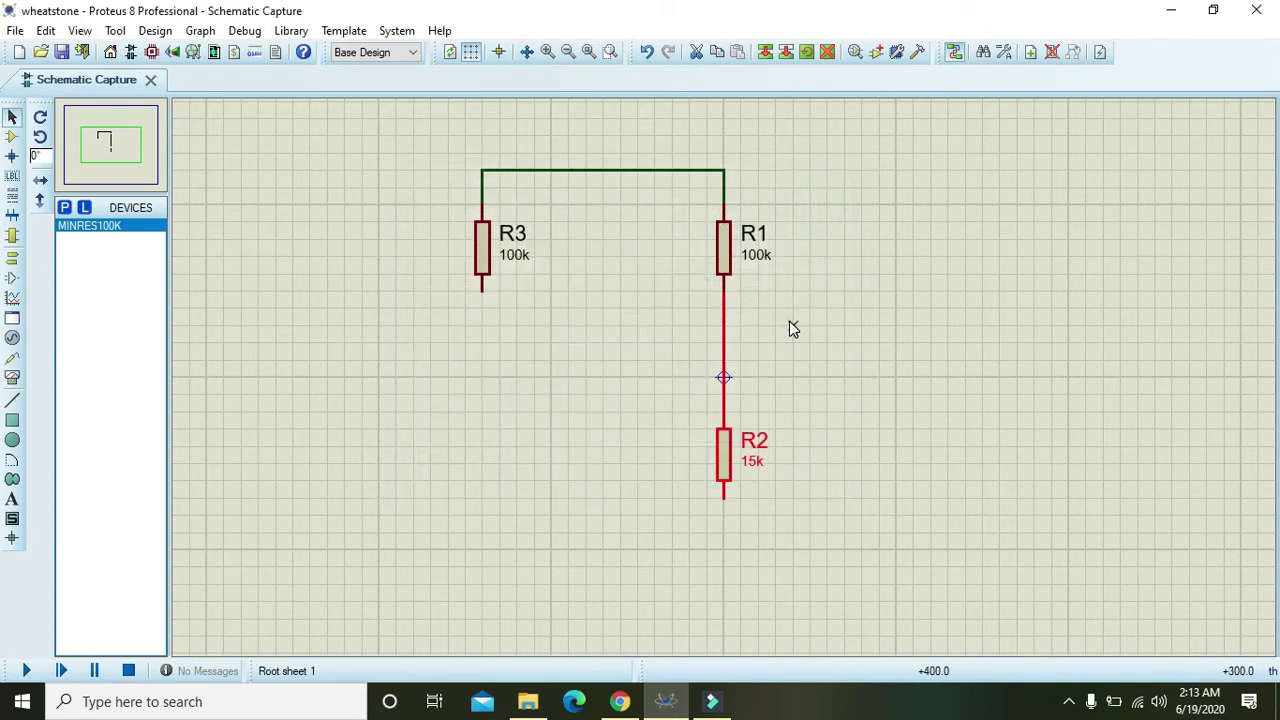
left_click(789, 321)
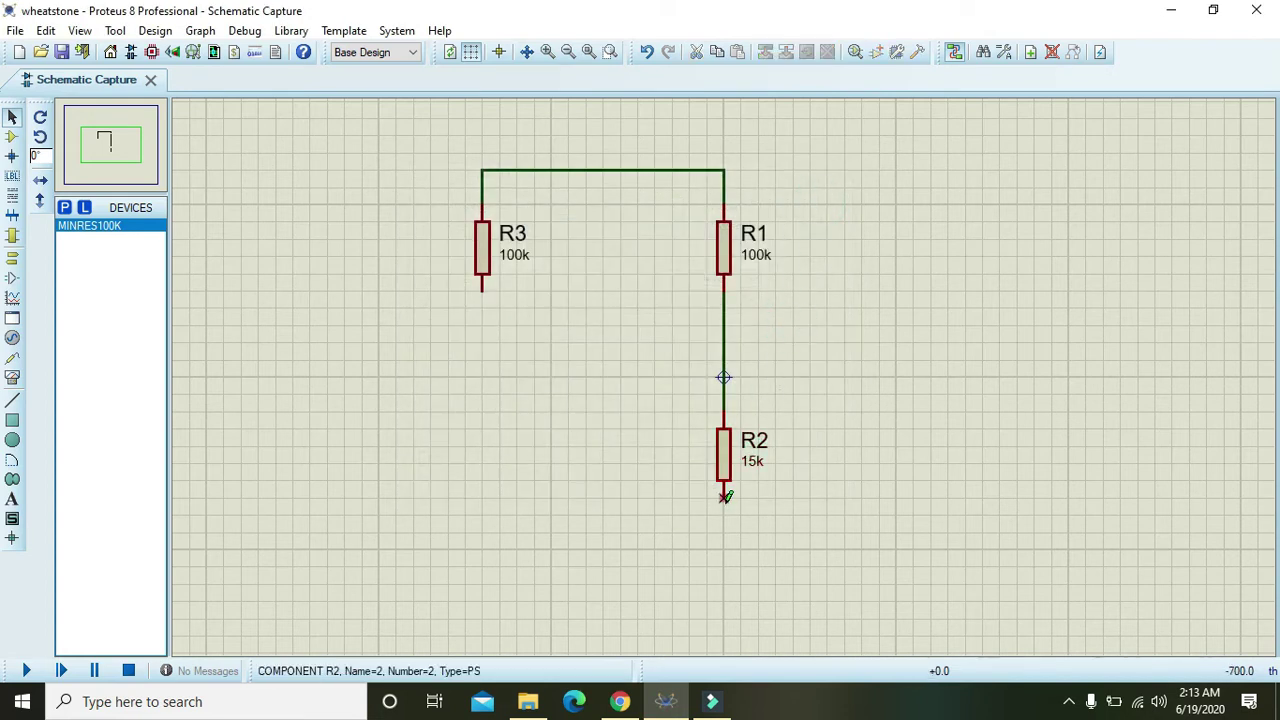
Search the device library for "battery", pick the single-cell CELL device, and place it to the left of R3
left_click(483, 292)
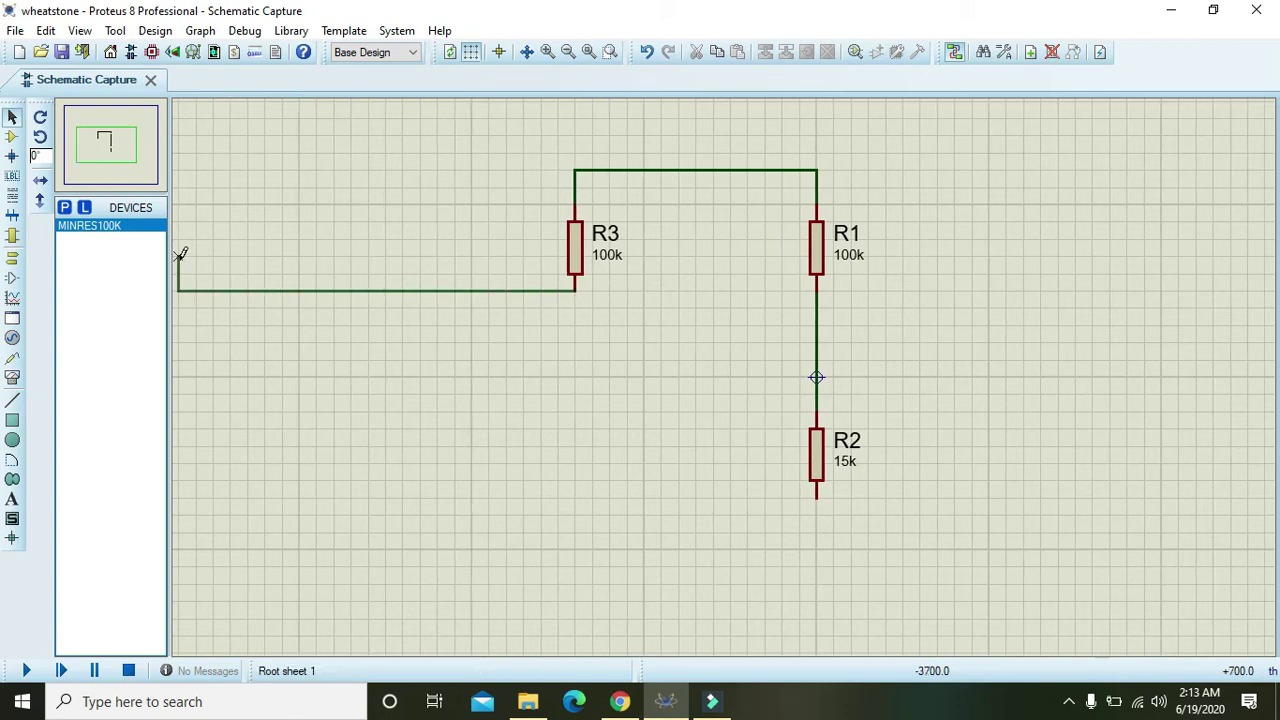
right_click(640, 345)
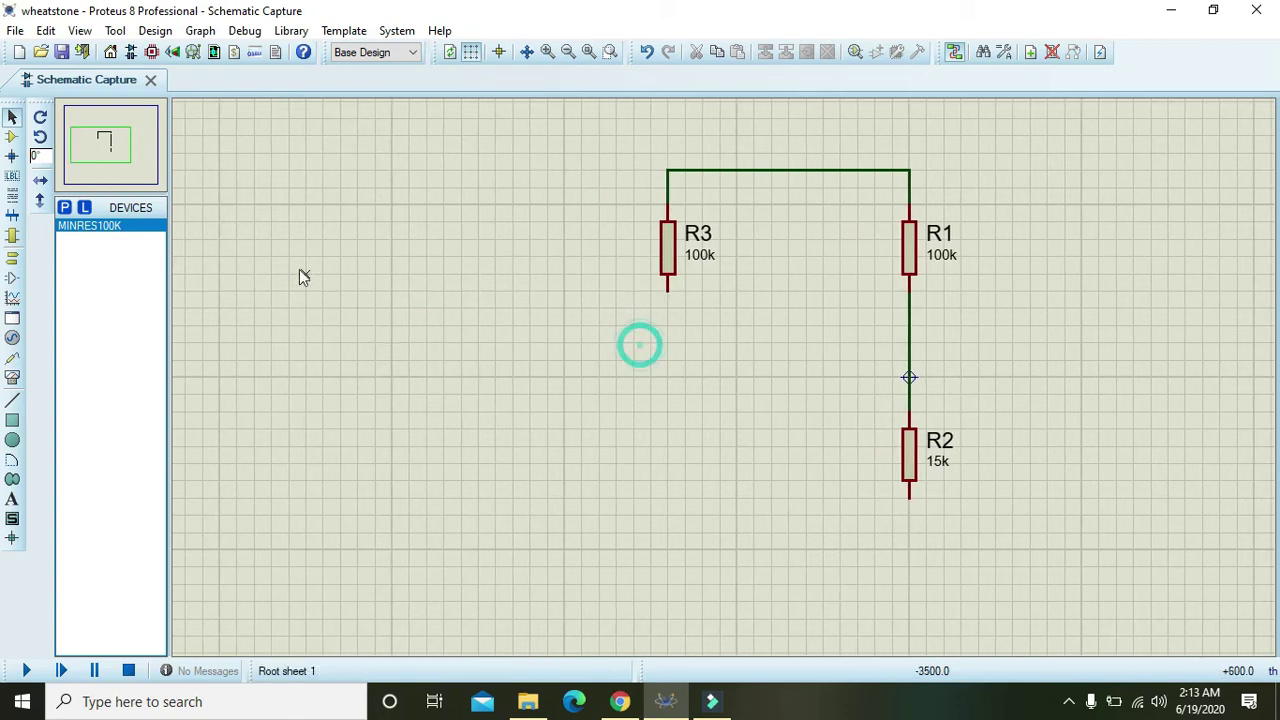
left_click(65, 208)
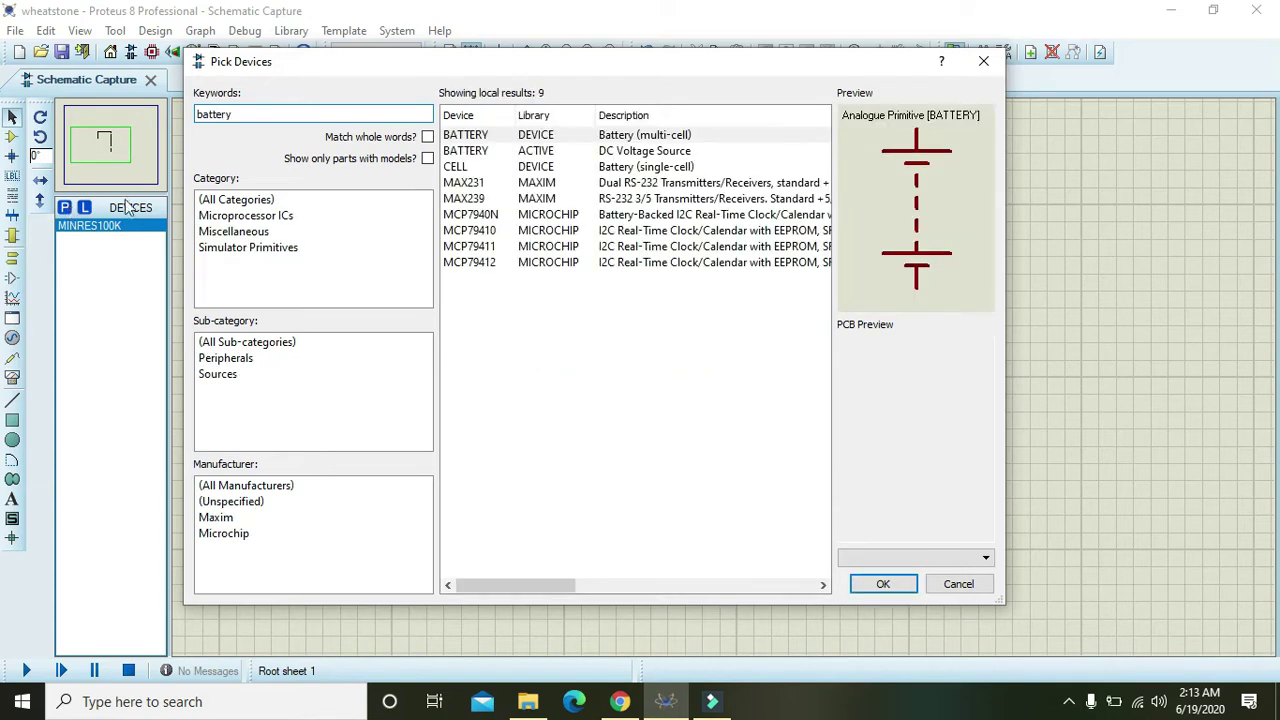
left_click(568, 152)
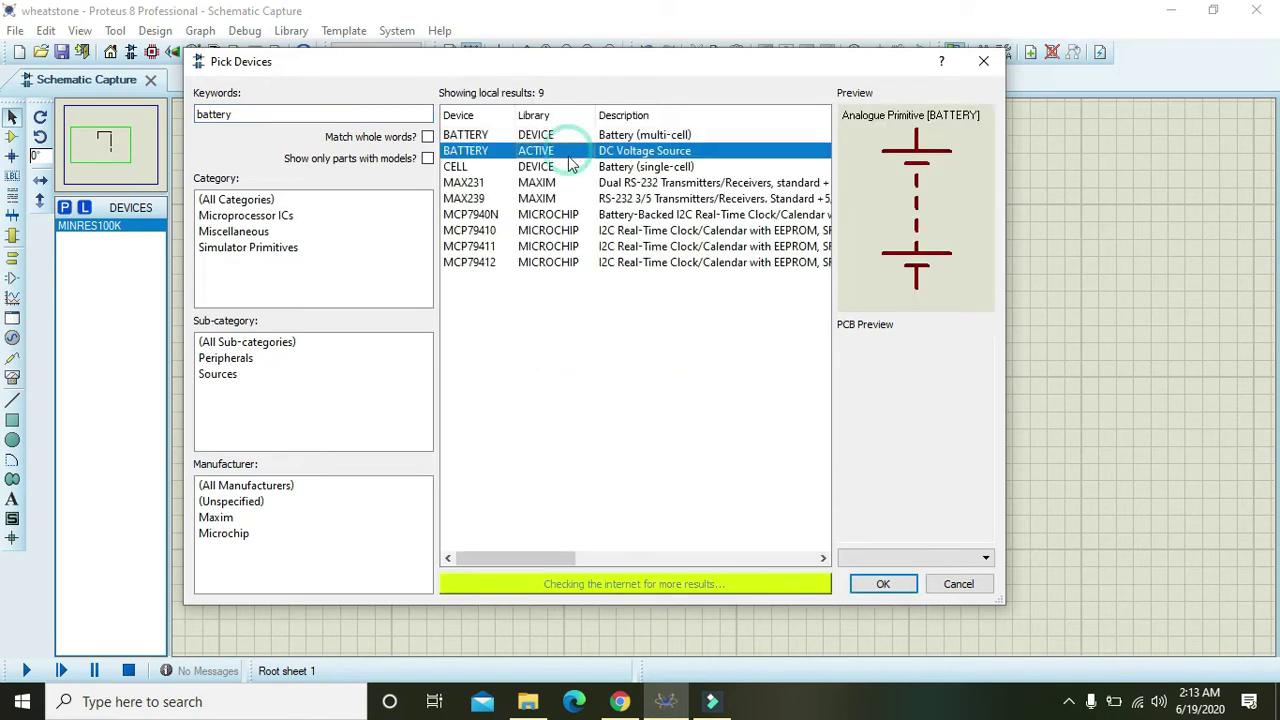
left_click(570, 166)
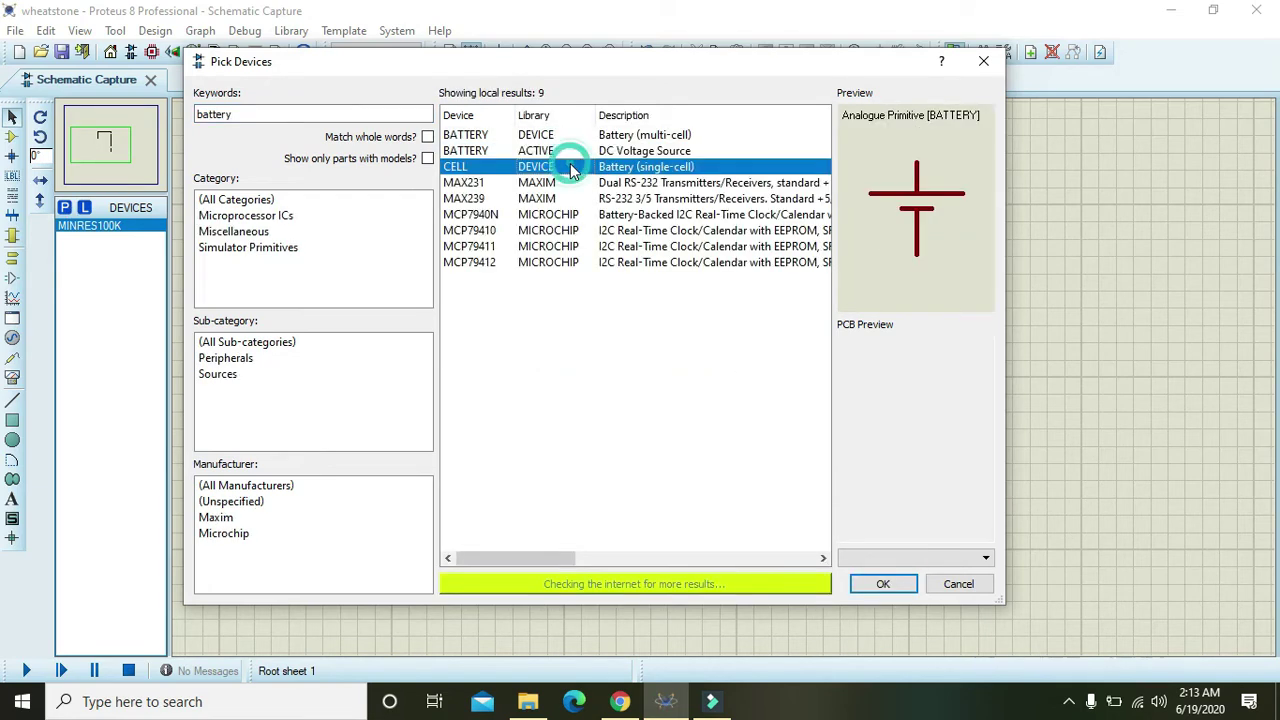
left_click(884, 588)
left_click(393, 340)
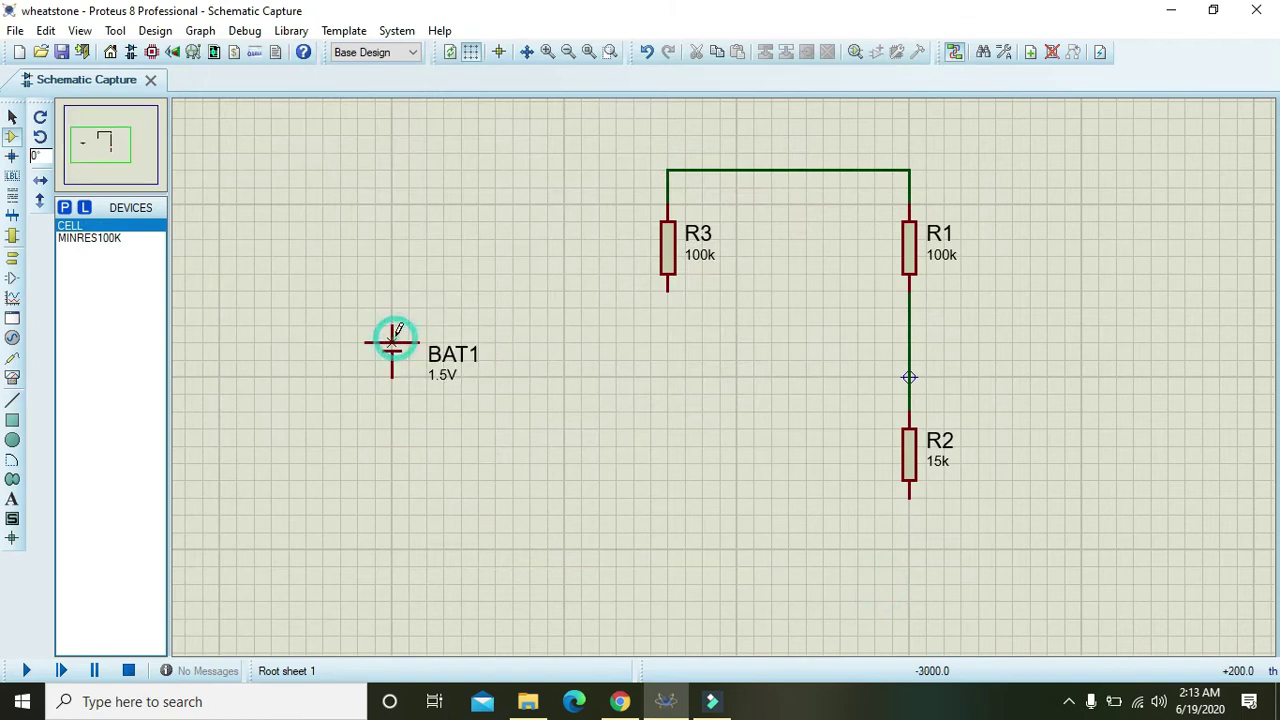
Wire the cell between the node above R3 and the lower end of R2, and shift the cell slightly down
left_click(392, 327)
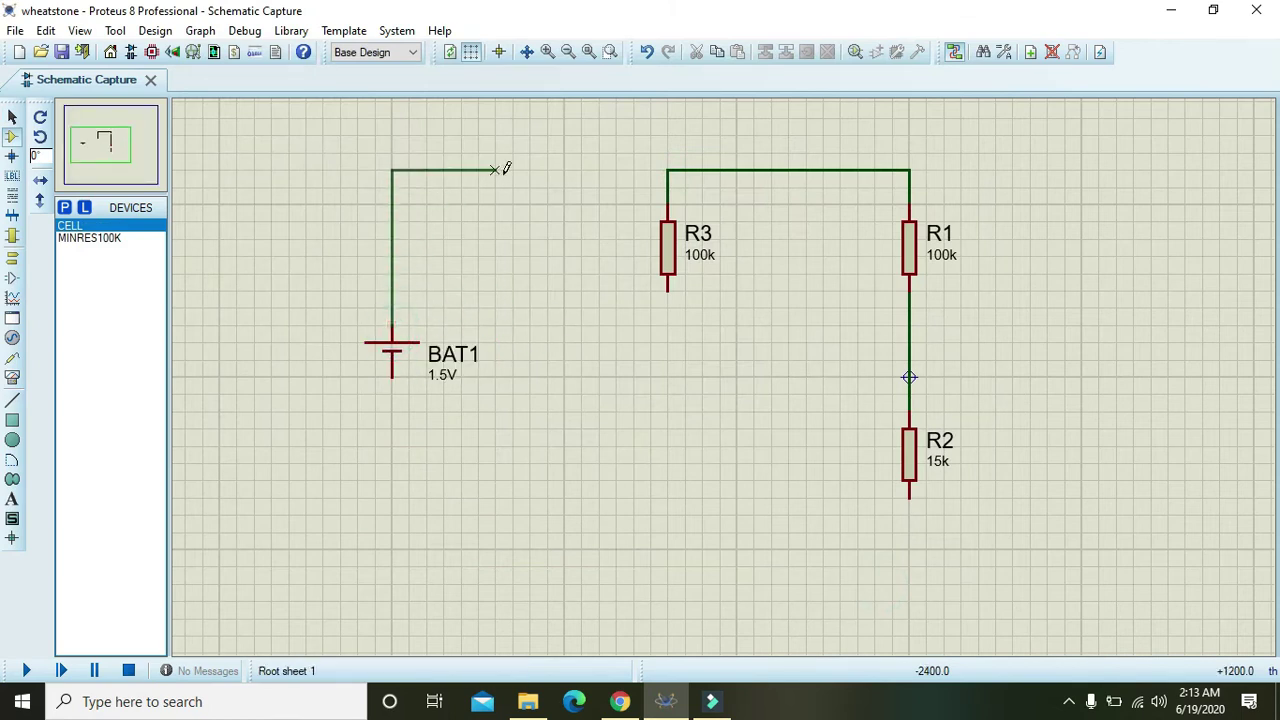
left_click(668, 170)
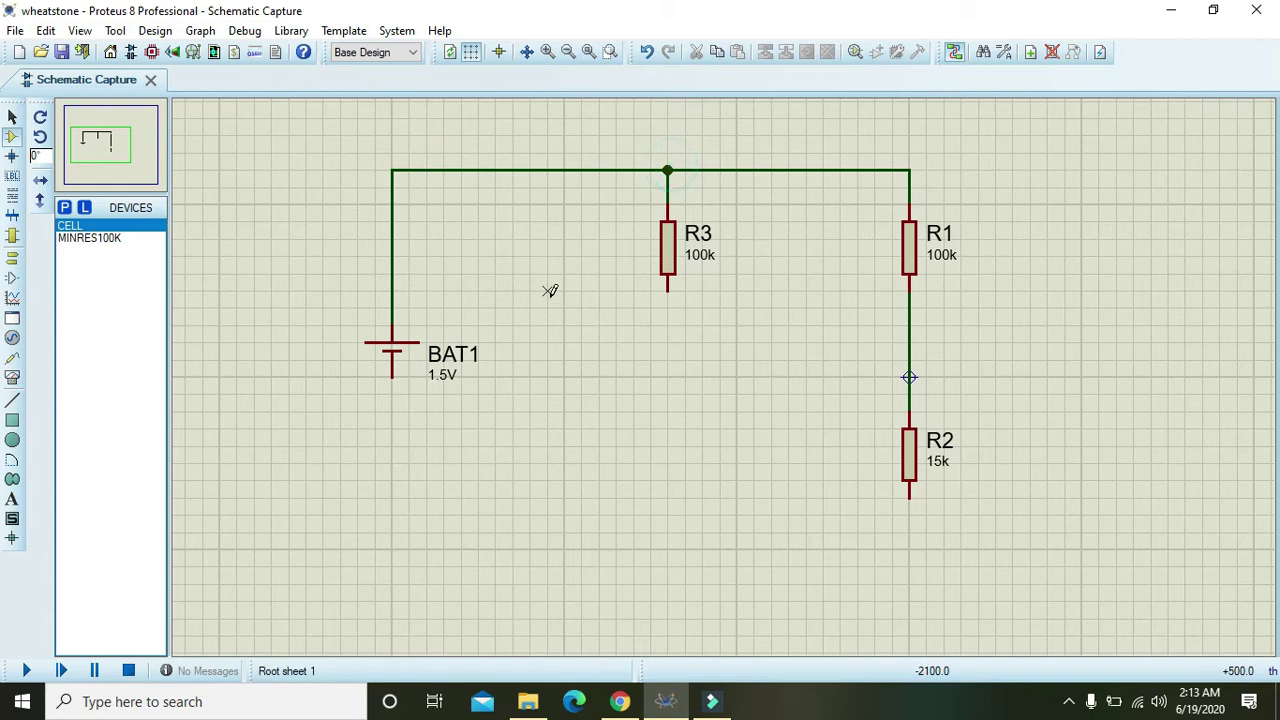
left_click(392, 377)
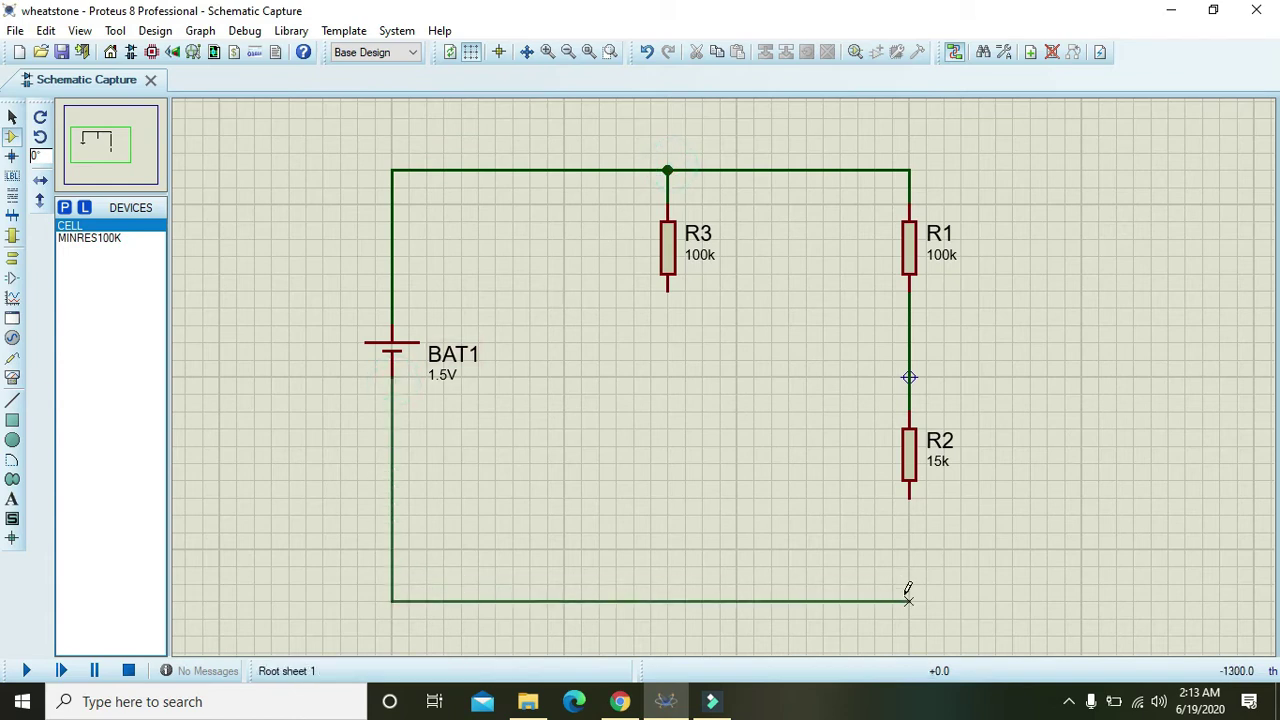
left_click(907, 595)
left_click(910, 494)
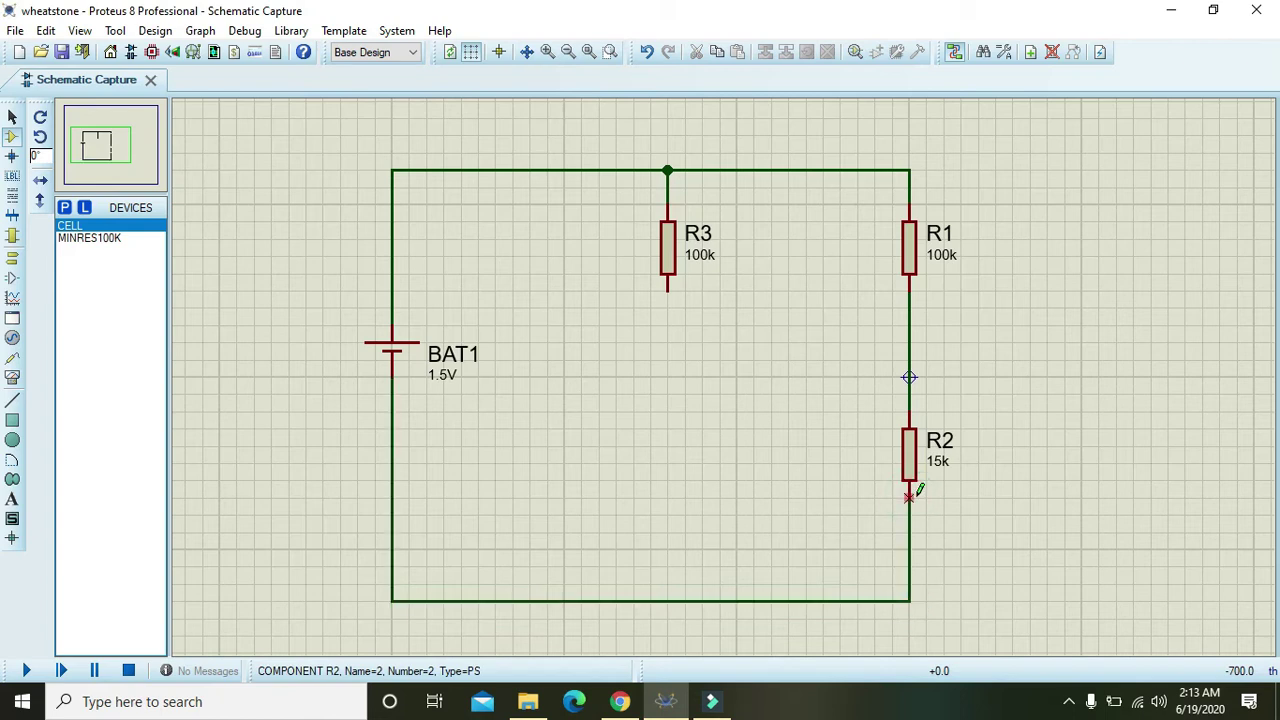
left_click(392, 348)
left_click_drag(392, 348, 394, 388)
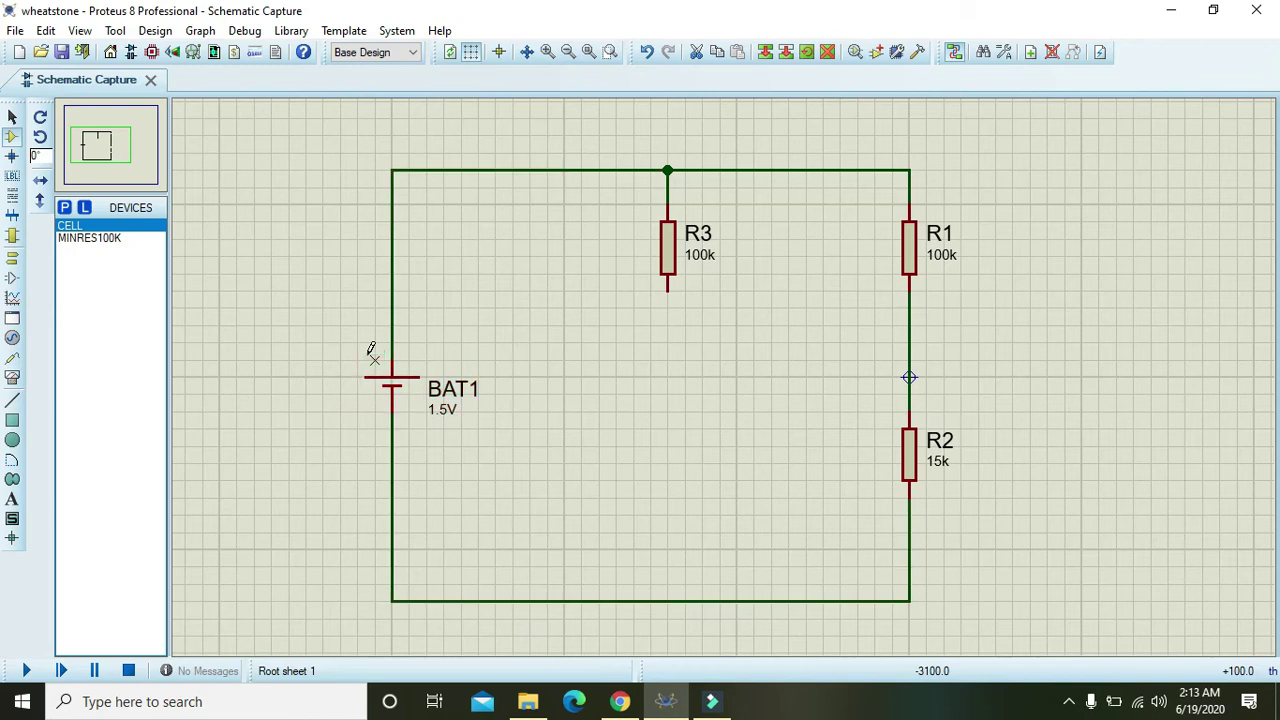
Set the voltage of cell BAT1 to 6V
double_click(390, 386)
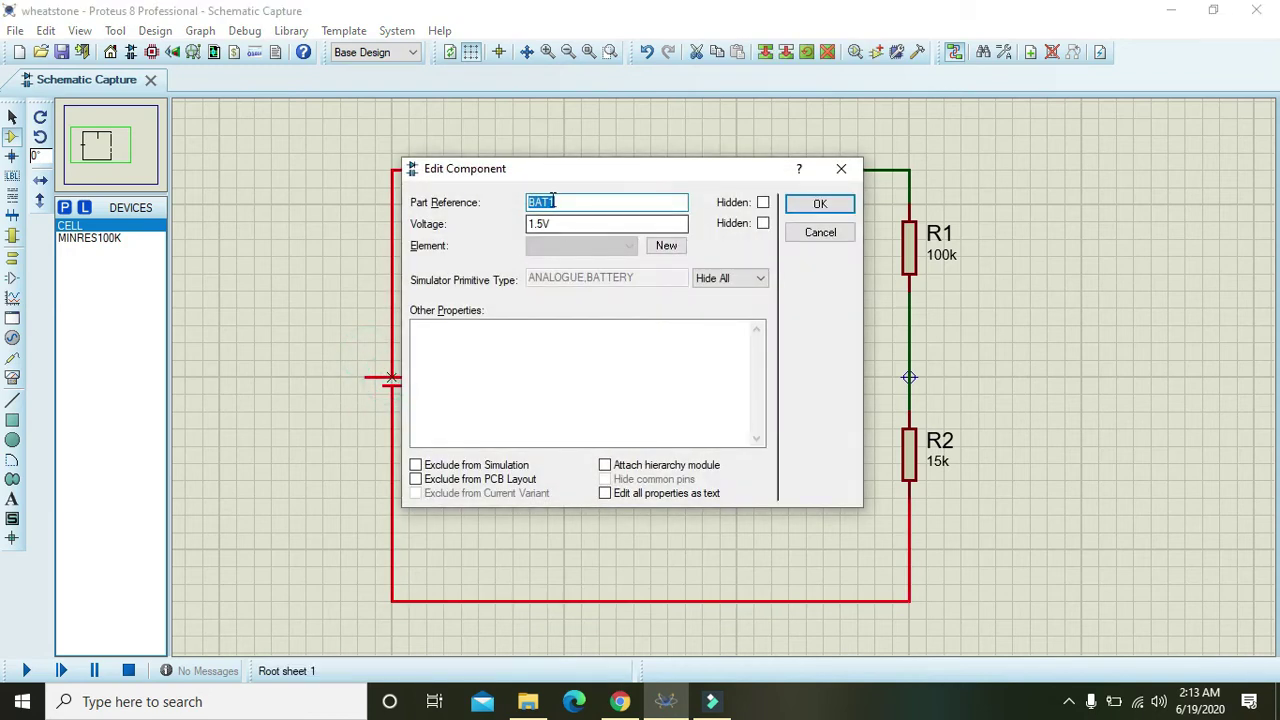
left_click_drag(546, 223, 503, 221)
type("6V")
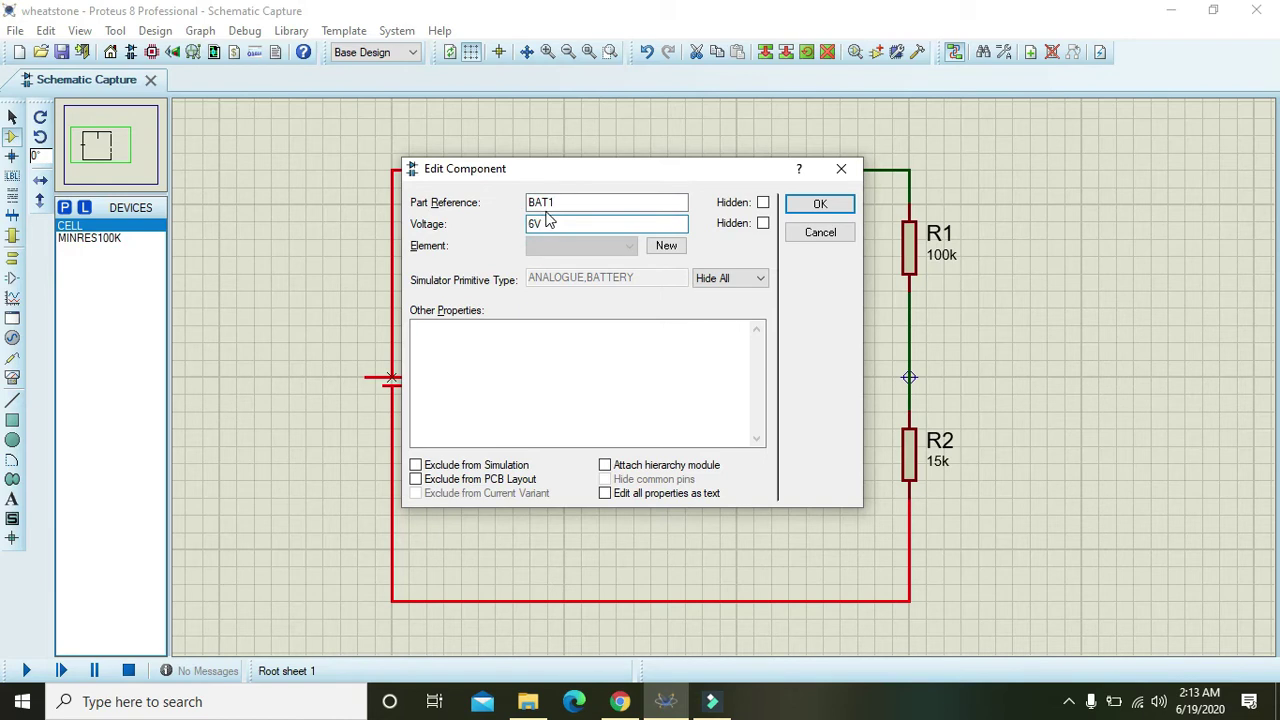
left_click(820, 204)
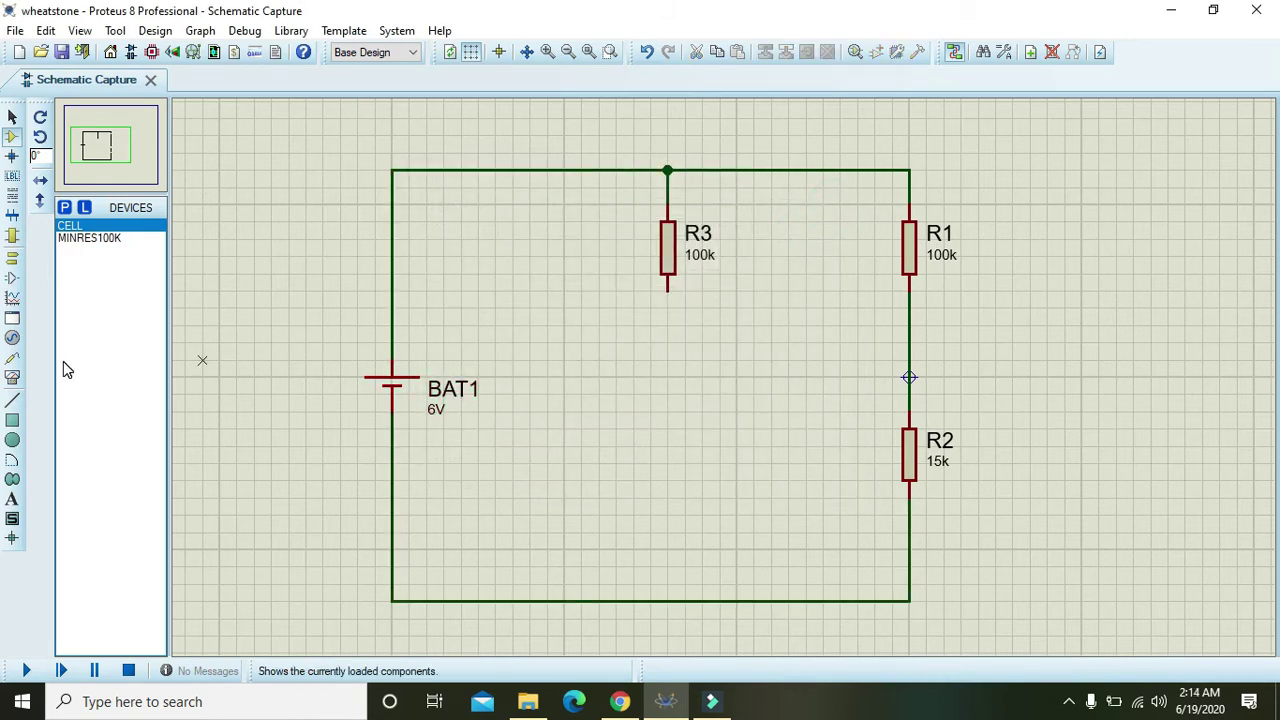
Place a DC ammeter virtual instrument between the R3 branch and the R1–R2 branch, level with their midpoints
left_click(12, 377)
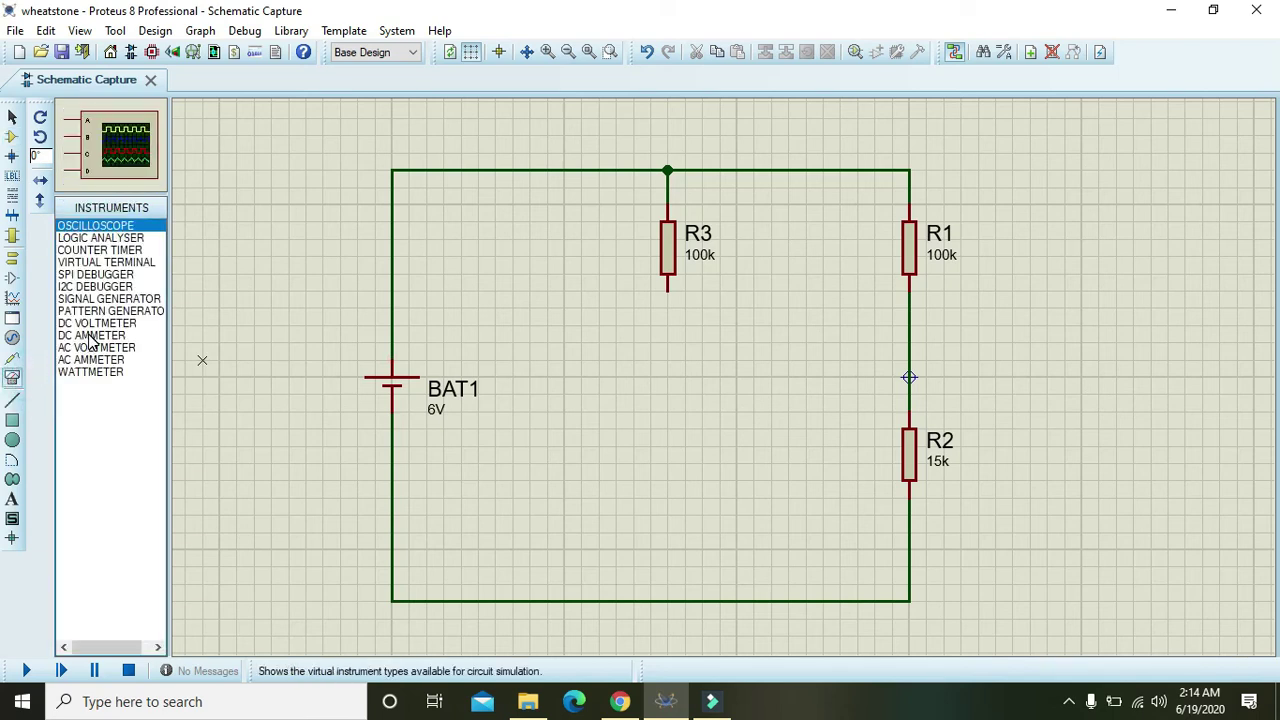
left_click(90, 336)
left_click(818, 366)
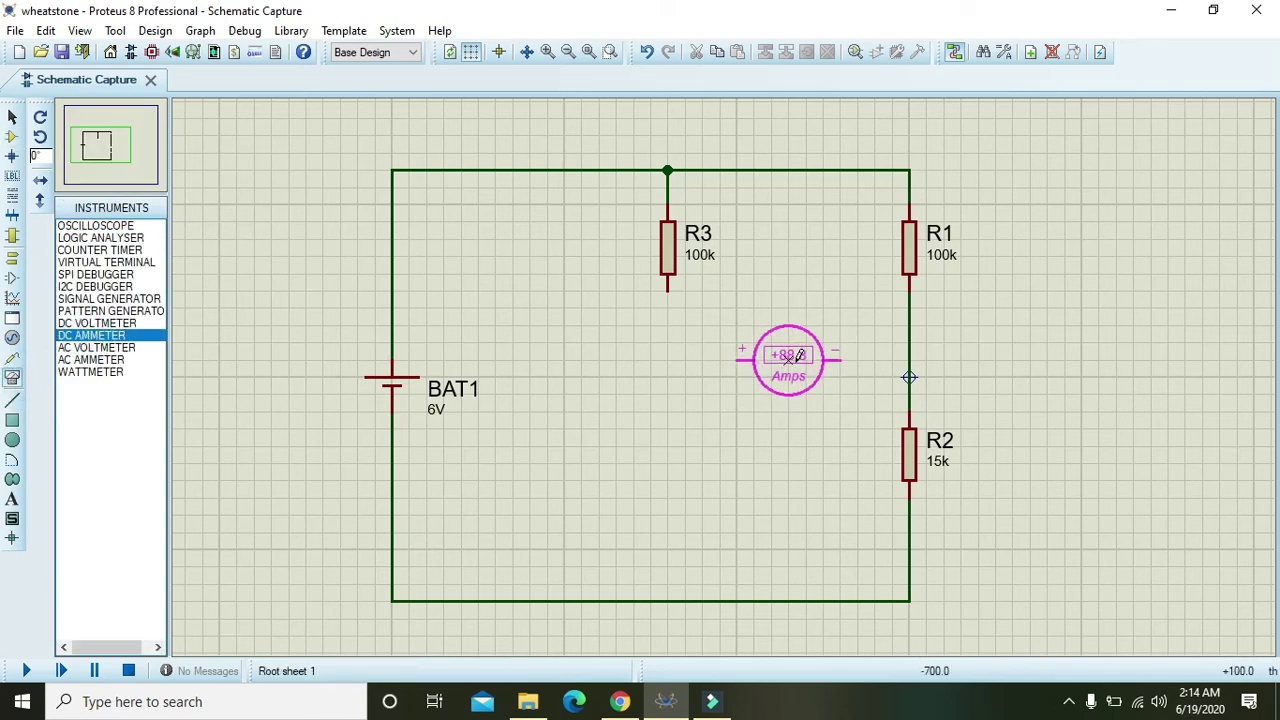
left_click(788, 357)
Wire the ammeter's negative terminal to the wire between R1 and R2, and its positive terminal to the lower end of R3
left_click(840, 357)
left_click(907, 357)
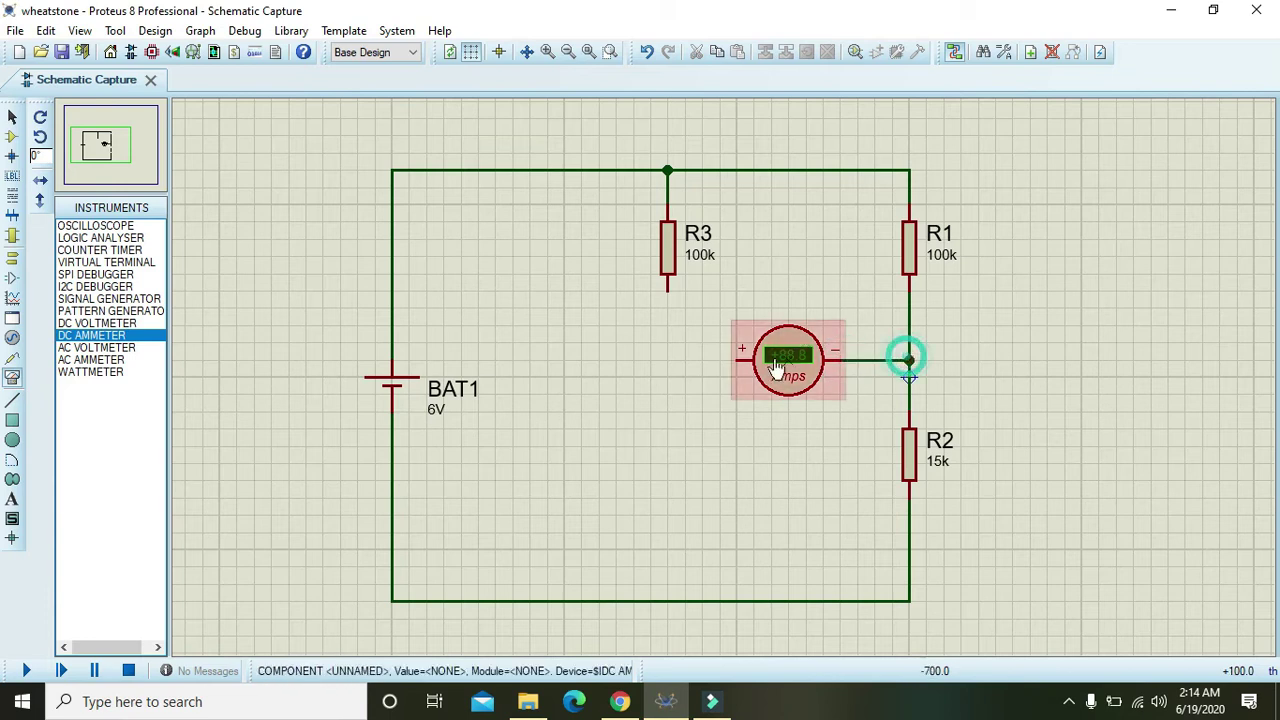
left_click(738, 357)
left_click(668, 288)
Set the ammeter's display range to Microamps
left_click(788, 357)
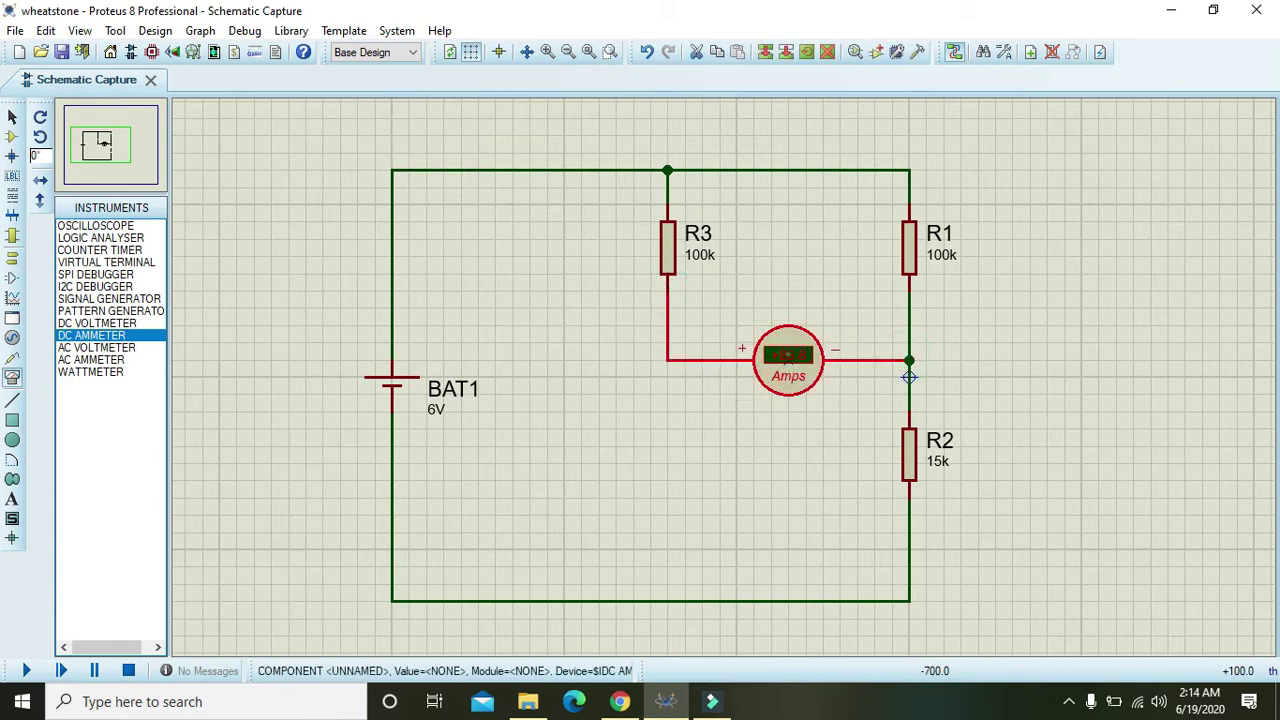
left_click(788, 357)
left_click(546, 280)
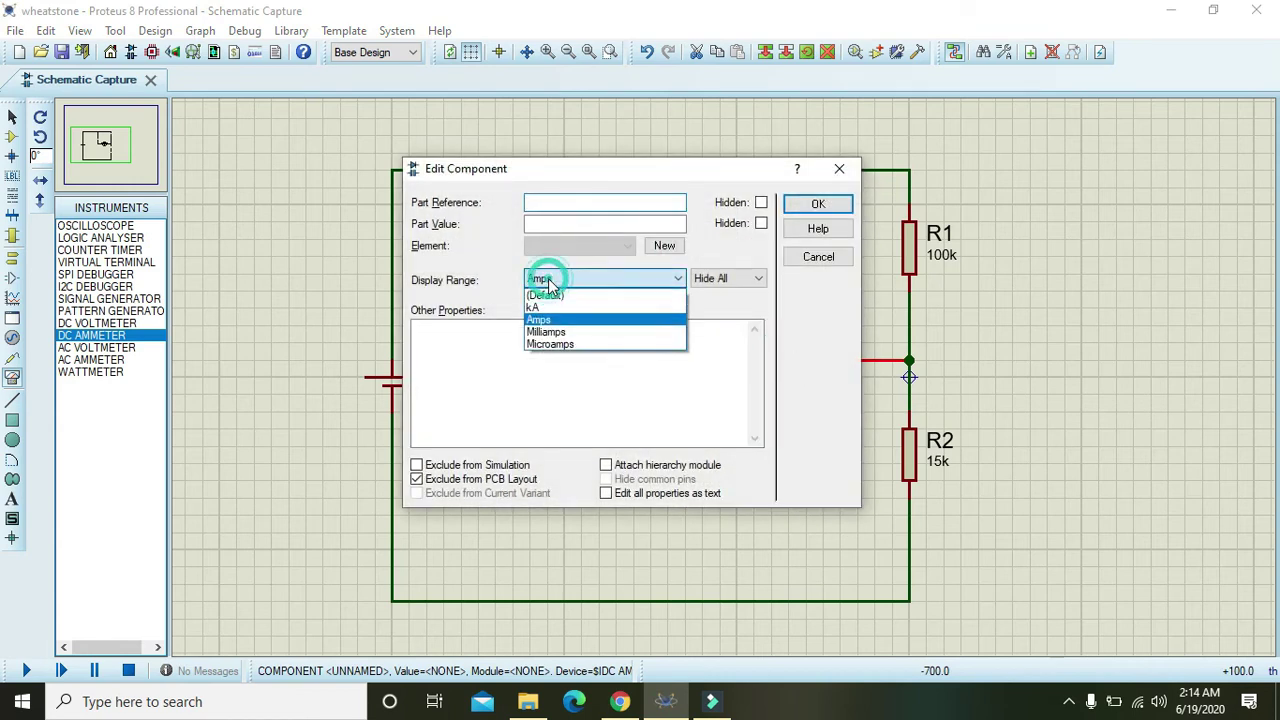
left_click(558, 345)
left_click(813, 207)
left_click(700, 434)
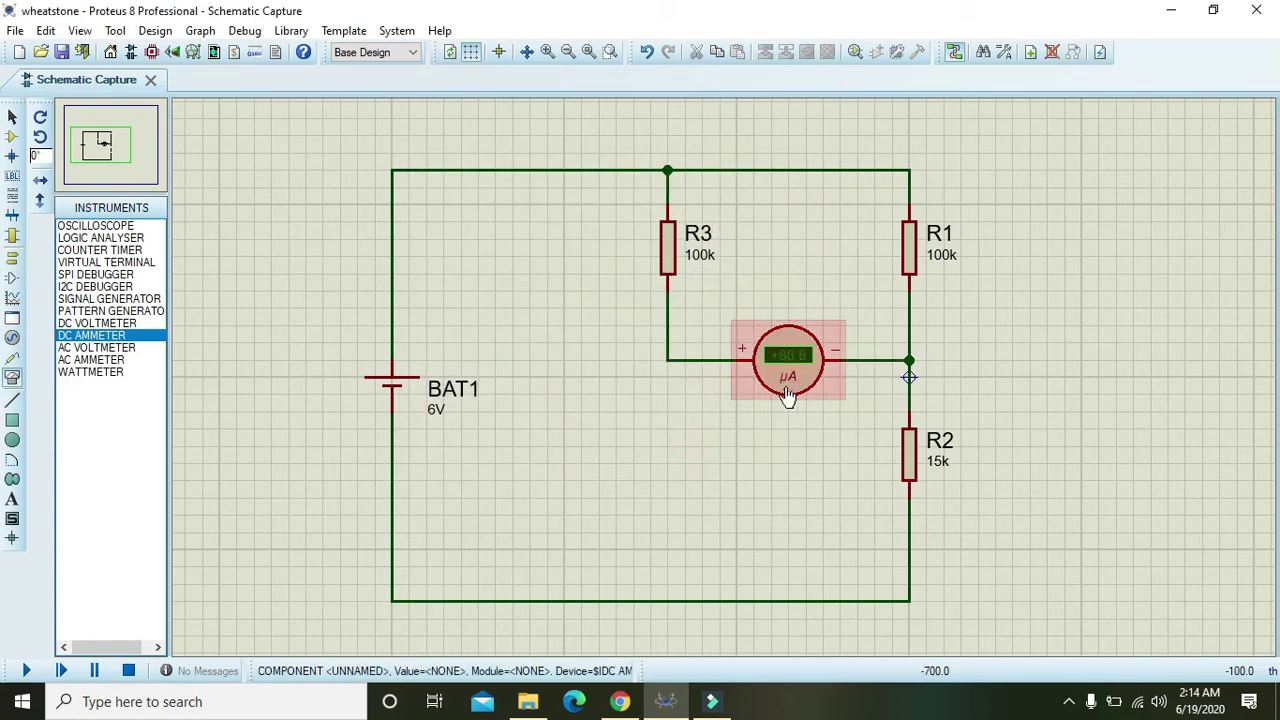
Search the device library for "pot active", pick the POT device, and place it directly below R3
left_click(12, 136)
left_click(63, 207)
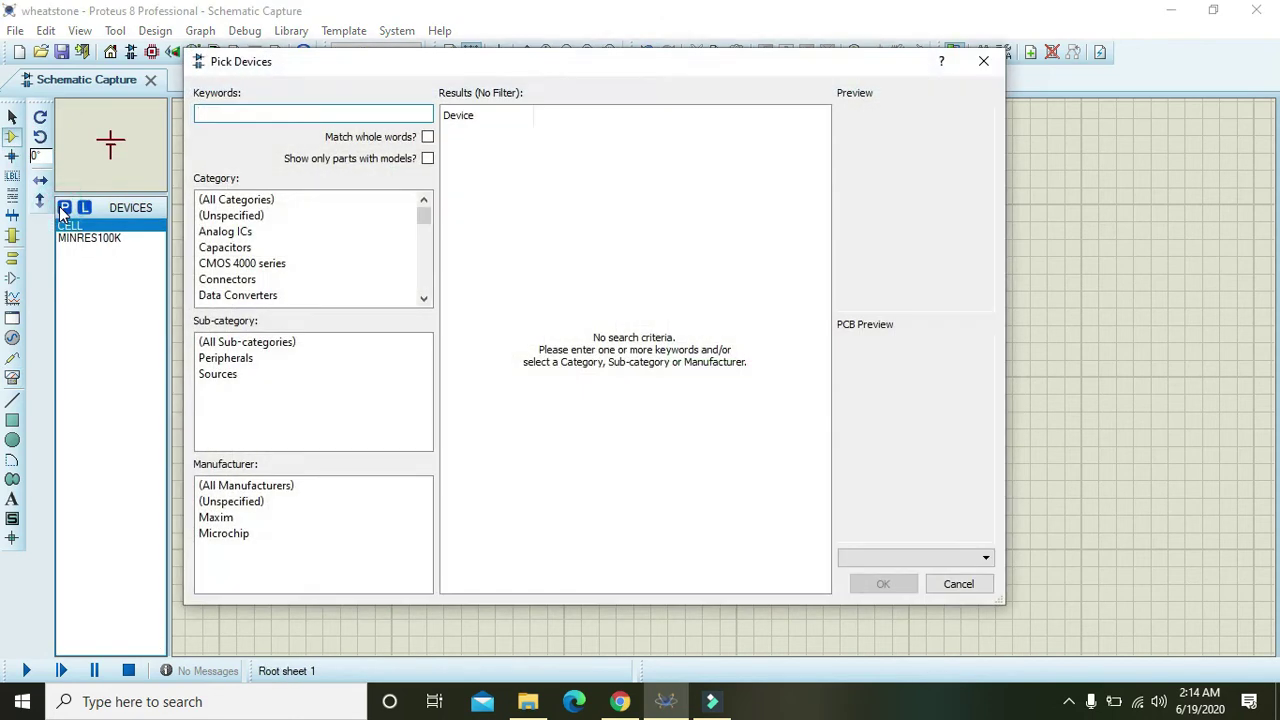
type("pot acti")
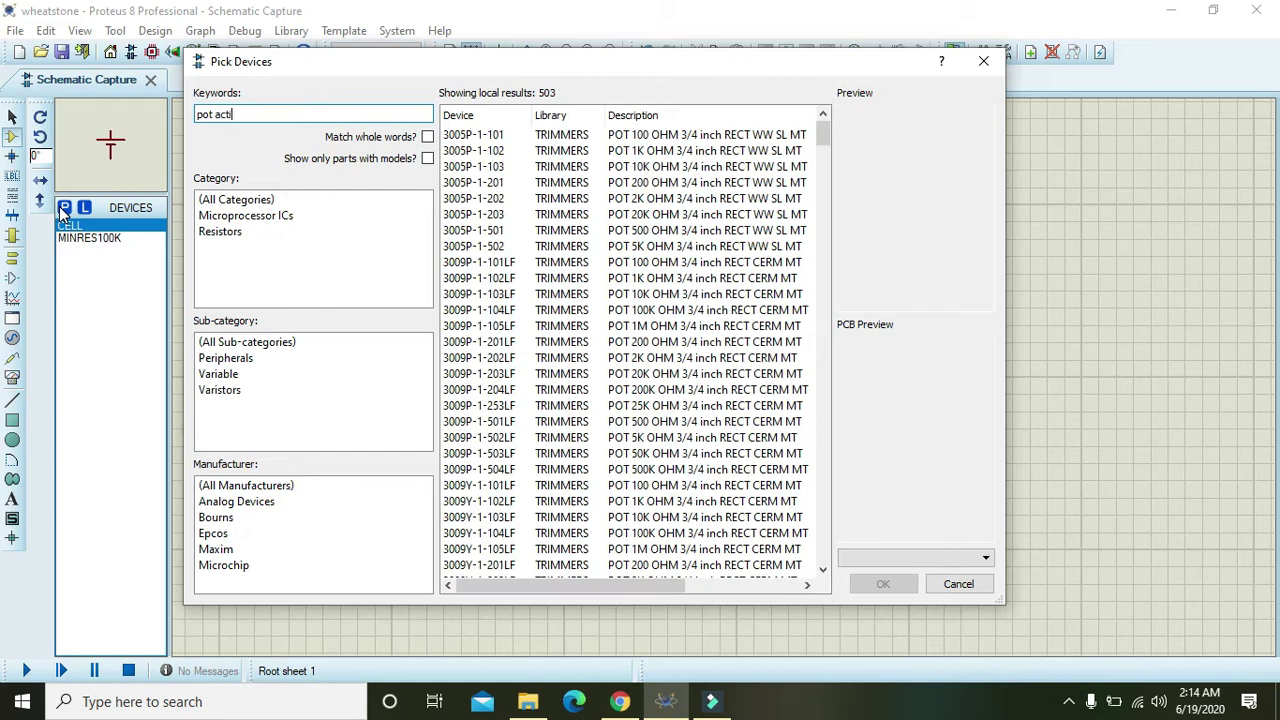
type("ve")
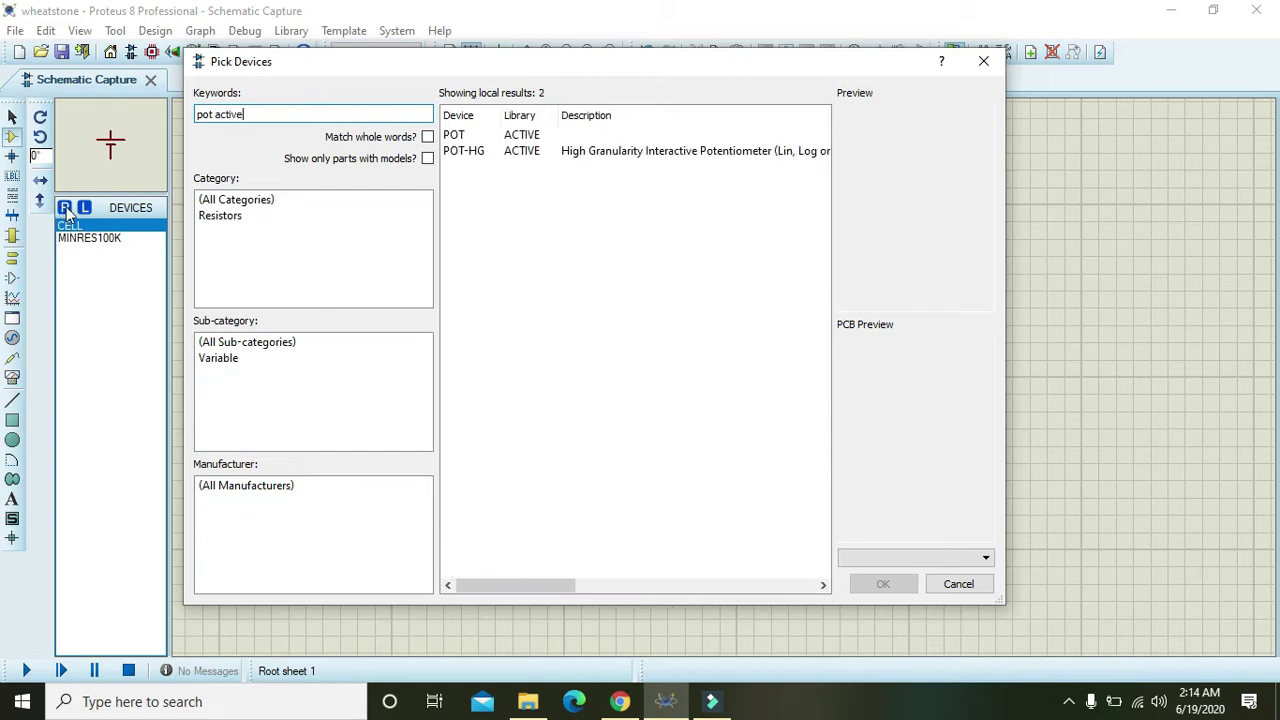
left_click(513, 138)
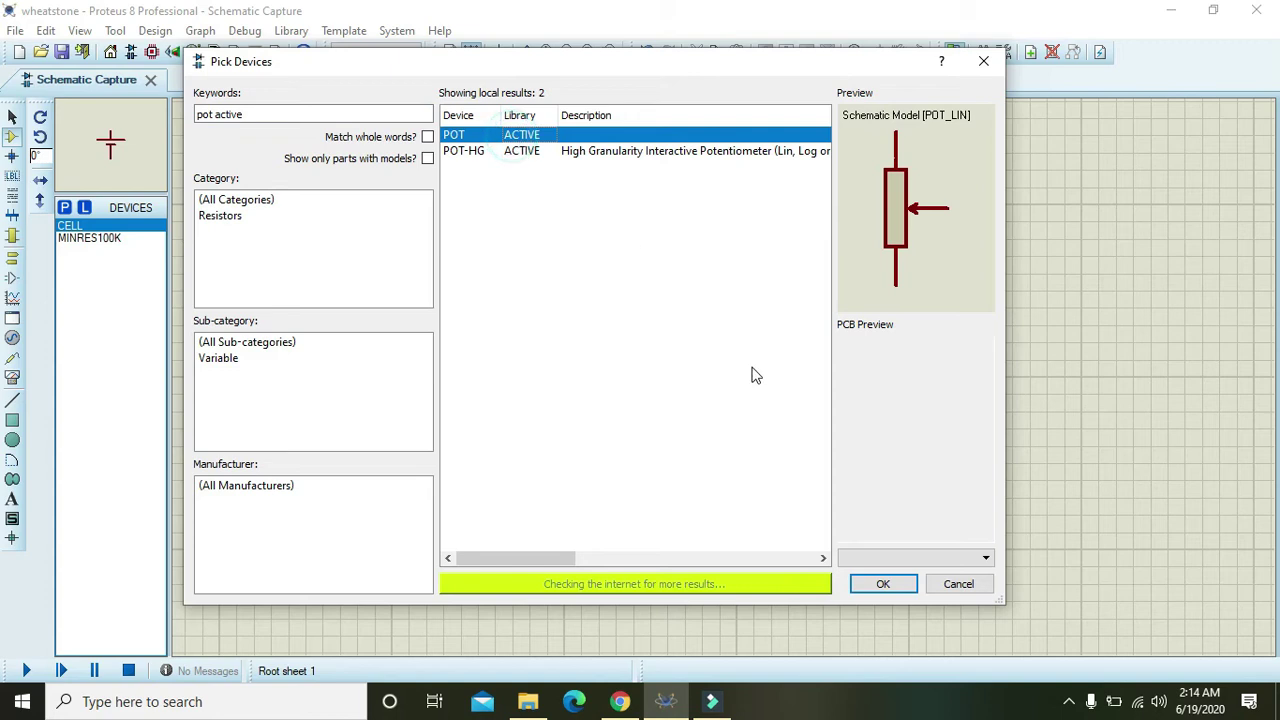
left_click(884, 586)
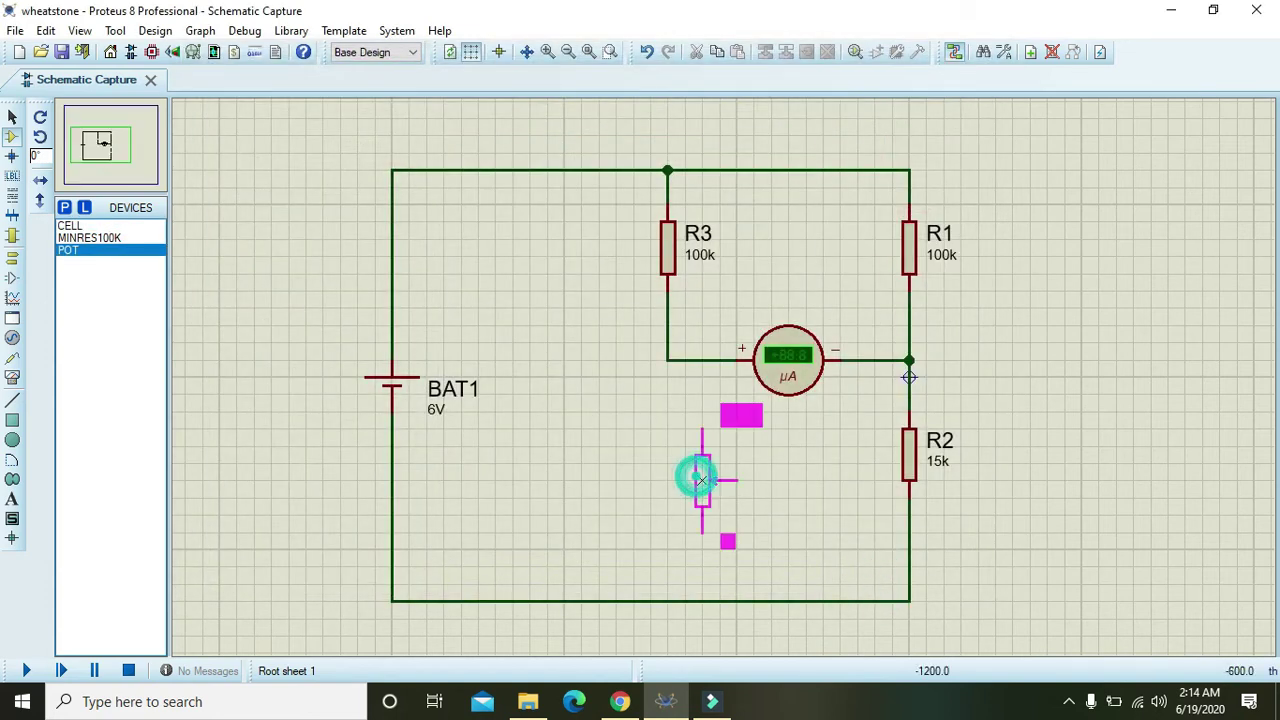
left_click(667, 480)
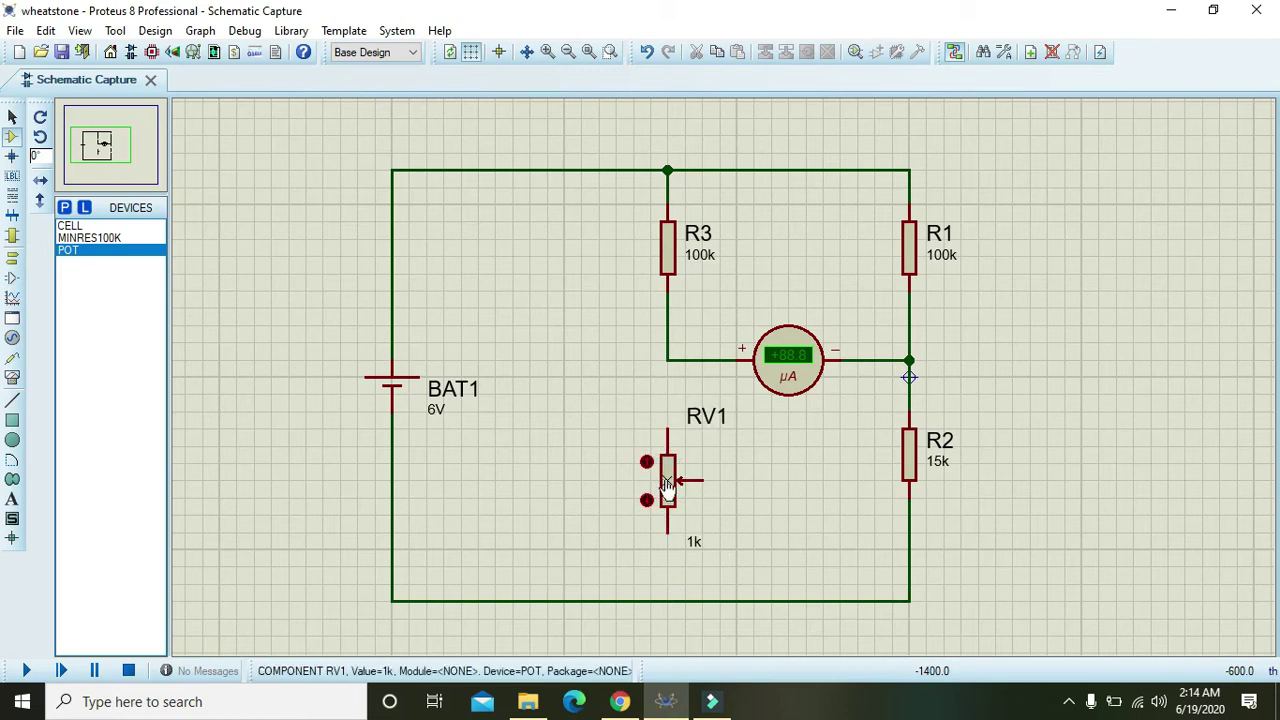
Move potentiometer RV1 a little to the left and up, so it sits beside the R3 branch line
left_click_drag(631, 413, 751, 568)
left_click_drag(672, 492, 627, 486)
left_click(737, 491)
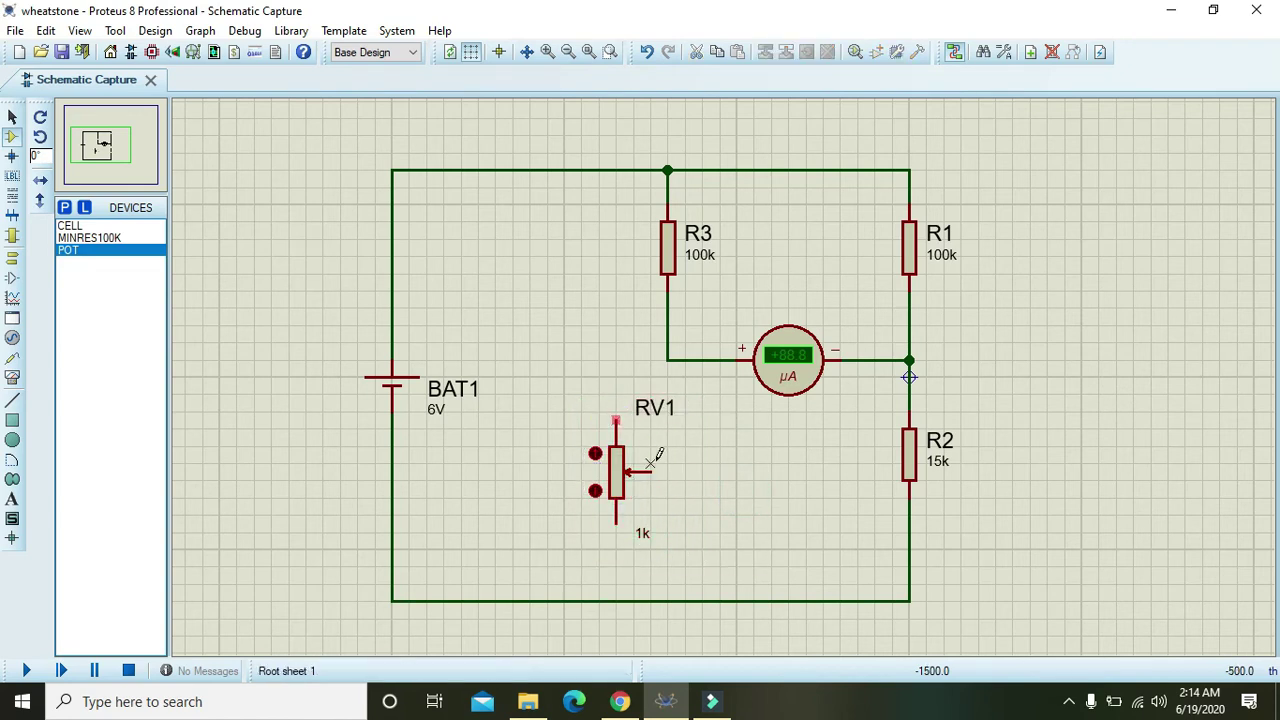
Draw a short wire upward from RV1's wiper and shift the RV1 label left, clear of the wire
left_click(652, 472)
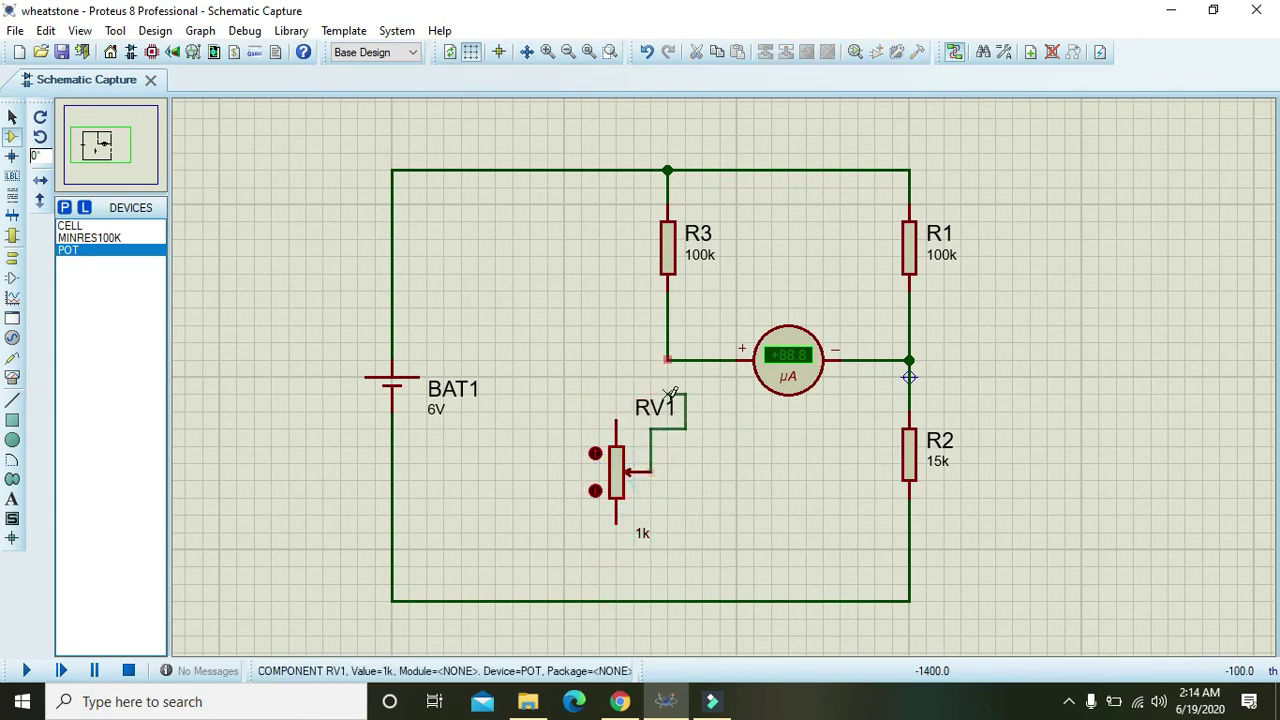
double_click(651, 429)
left_click_drag(650, 398, 620, 413)
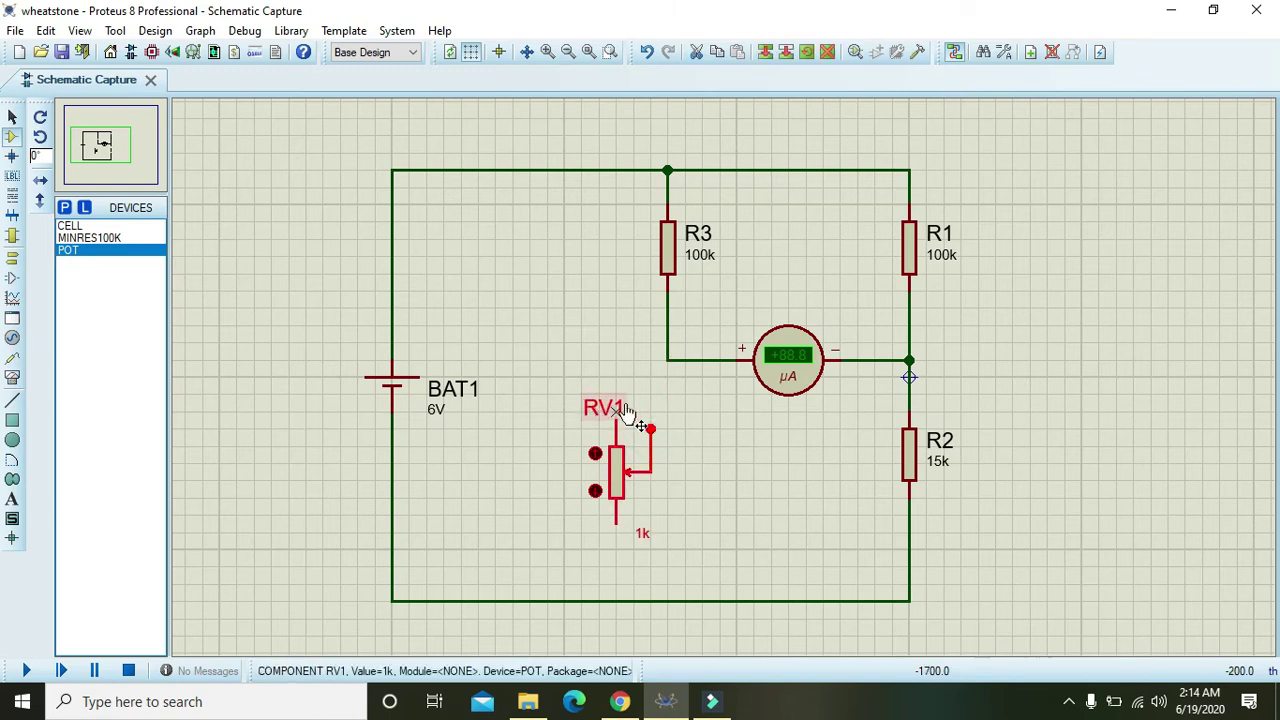
left_click(640, 410)
Extend the wiper wire to the node between R3 and the ammeter, and wire RV1's lower end to the circuit's lower wire
left_click(651, 429)
left_click(668, 359)
left_click(616, 522)
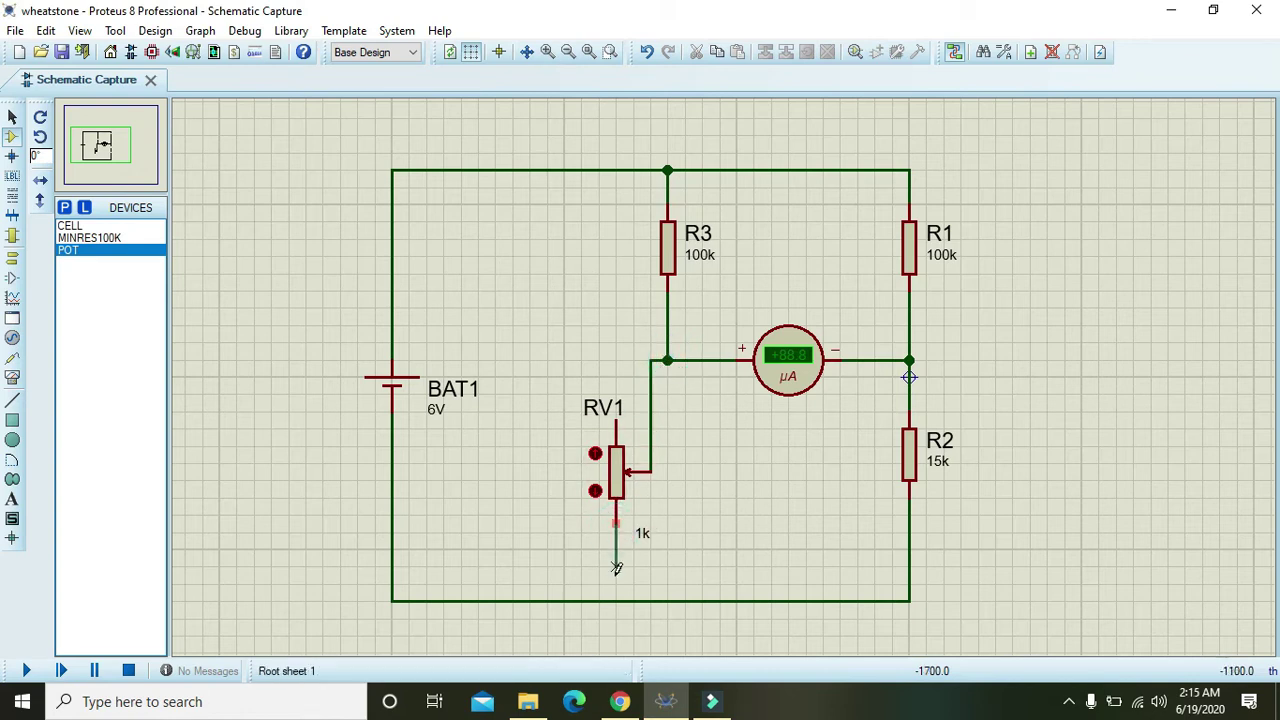
left_click(616, 601)
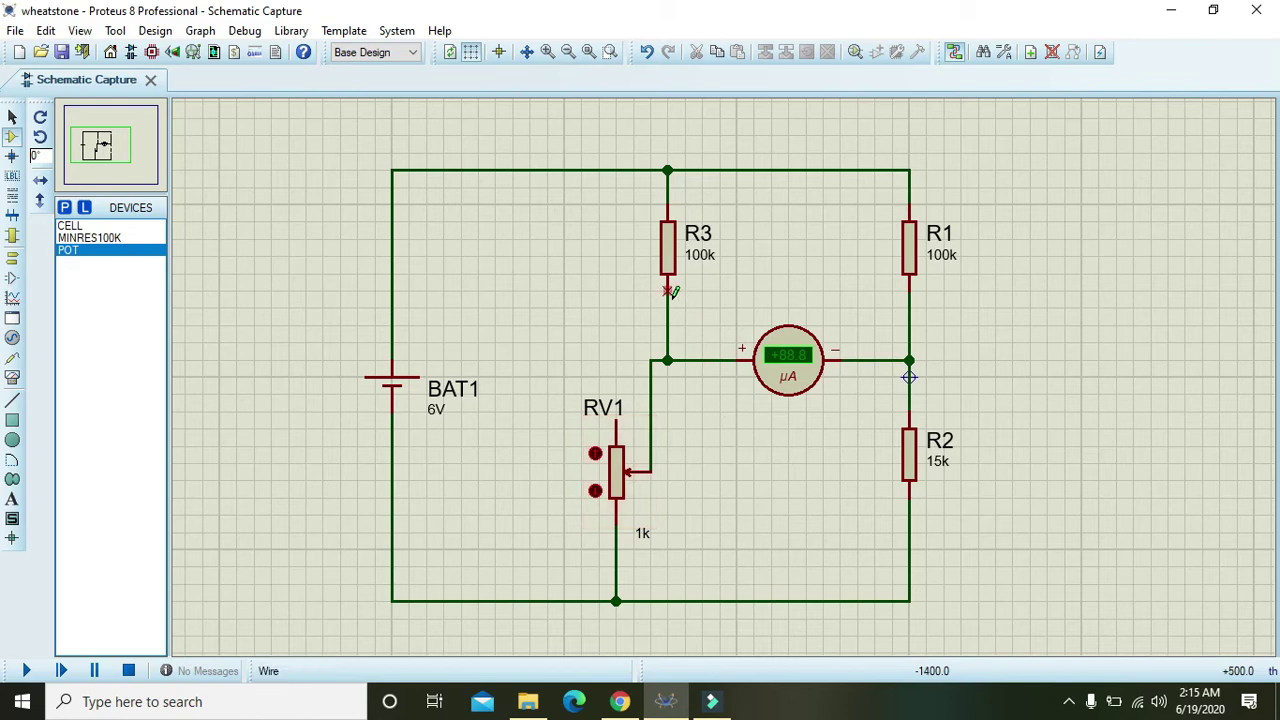
Rename resistor R2 as RX
double_click(938, 455)
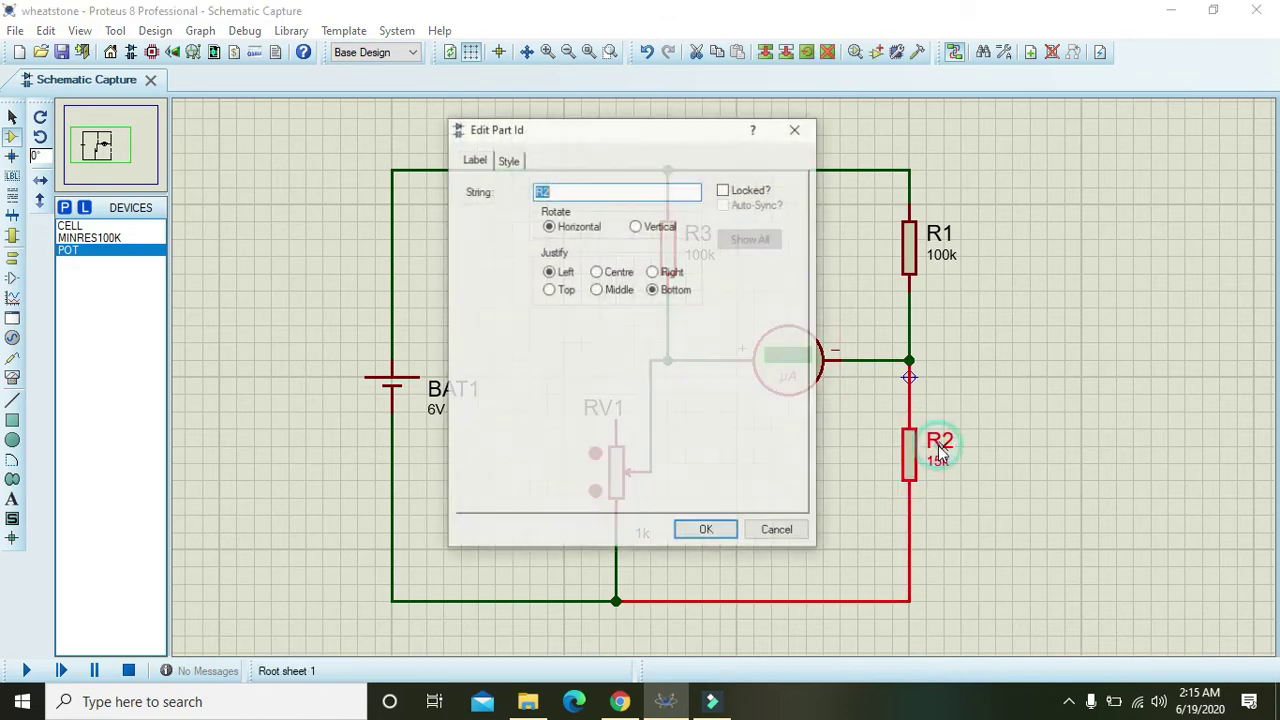
left_click(557, 192)
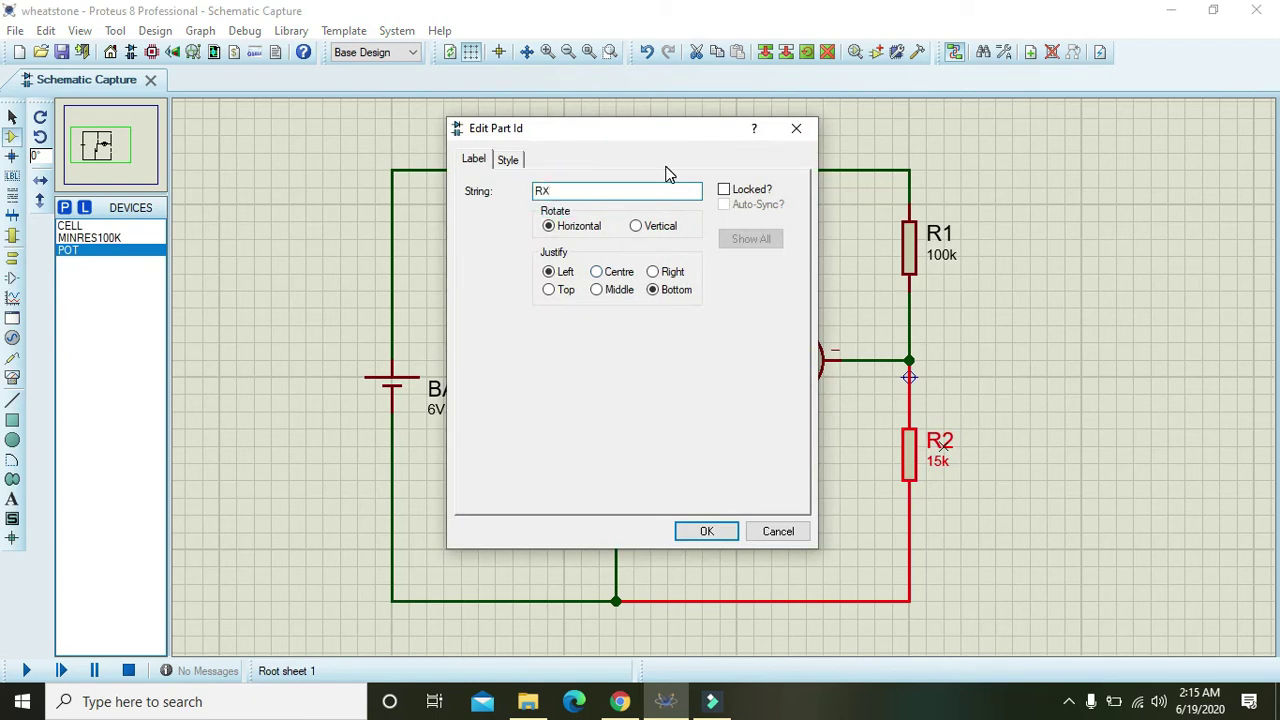
type("X")
left_click(706, 531)
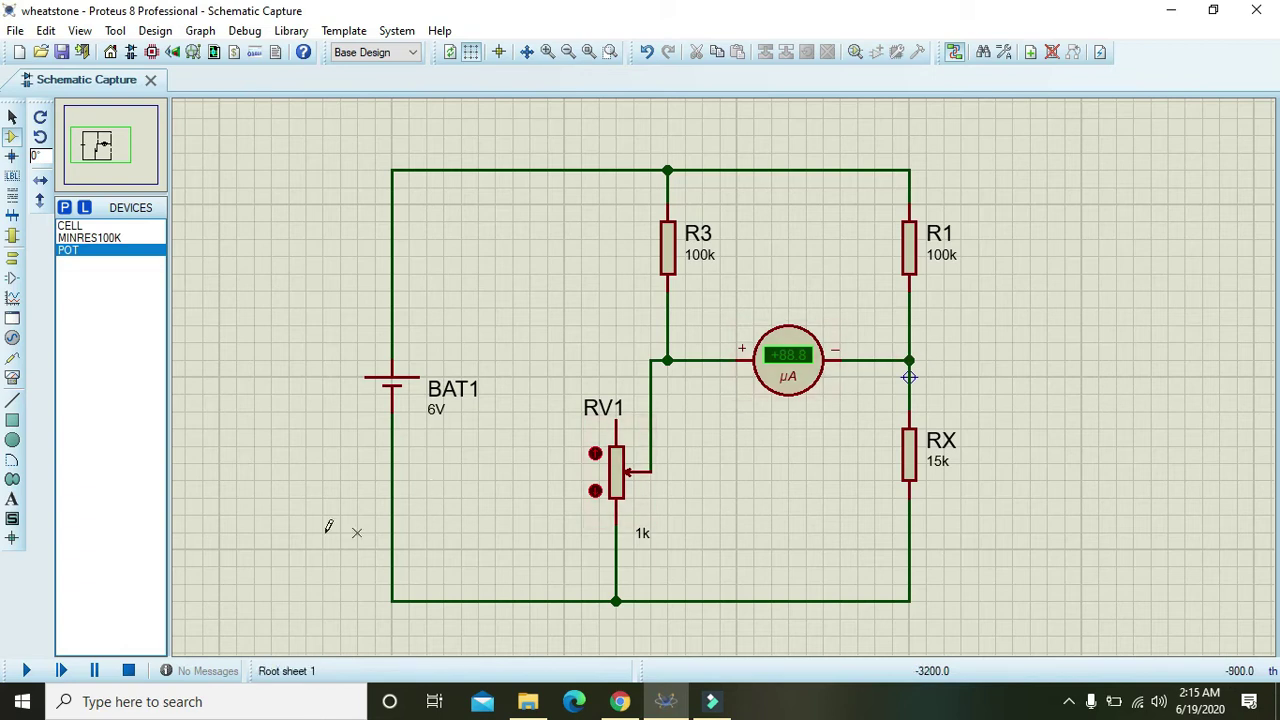
Set the resistance of R3 to 1k
double_click(667, 250)
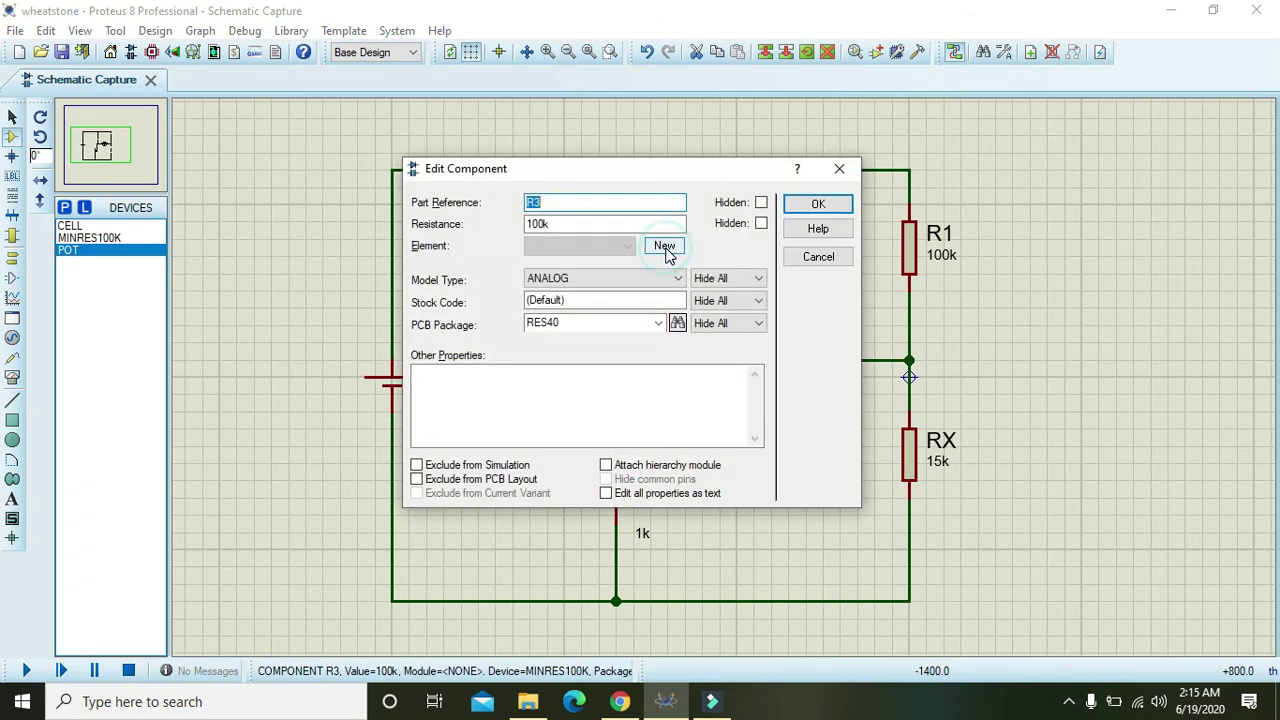
left_click(541, 223)
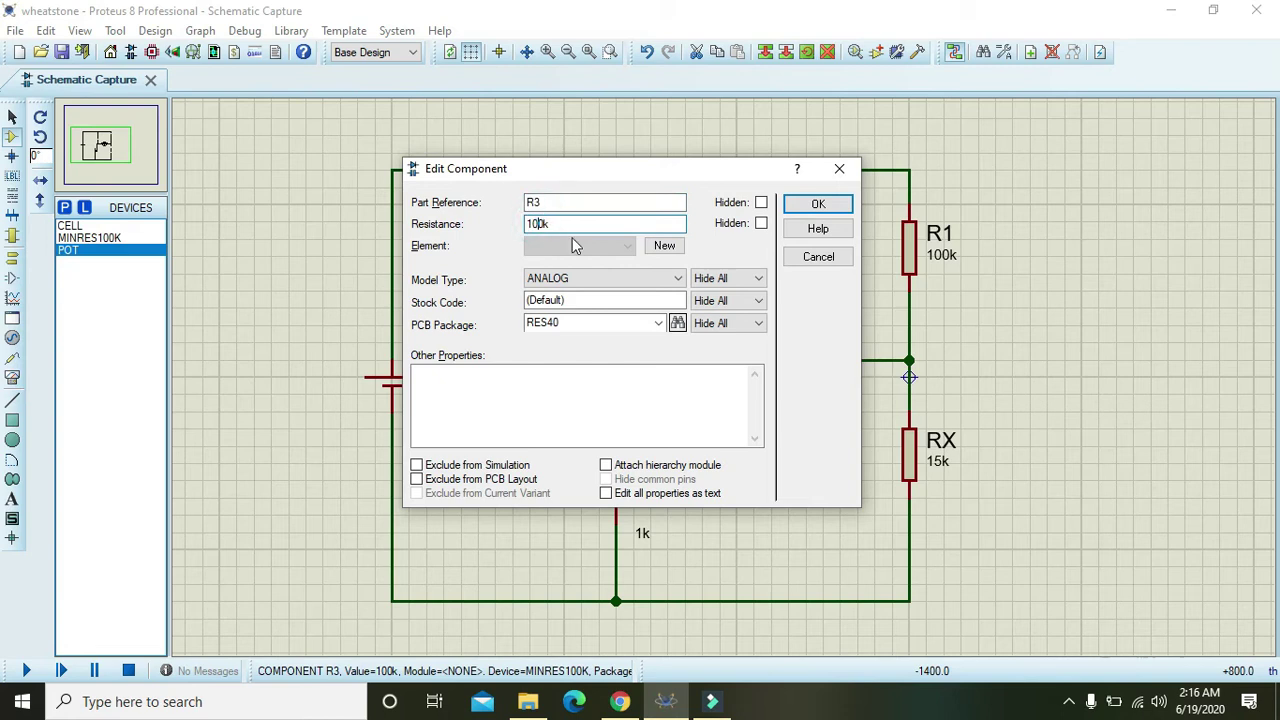
left_click(560, 224)
left_click(815, 202)
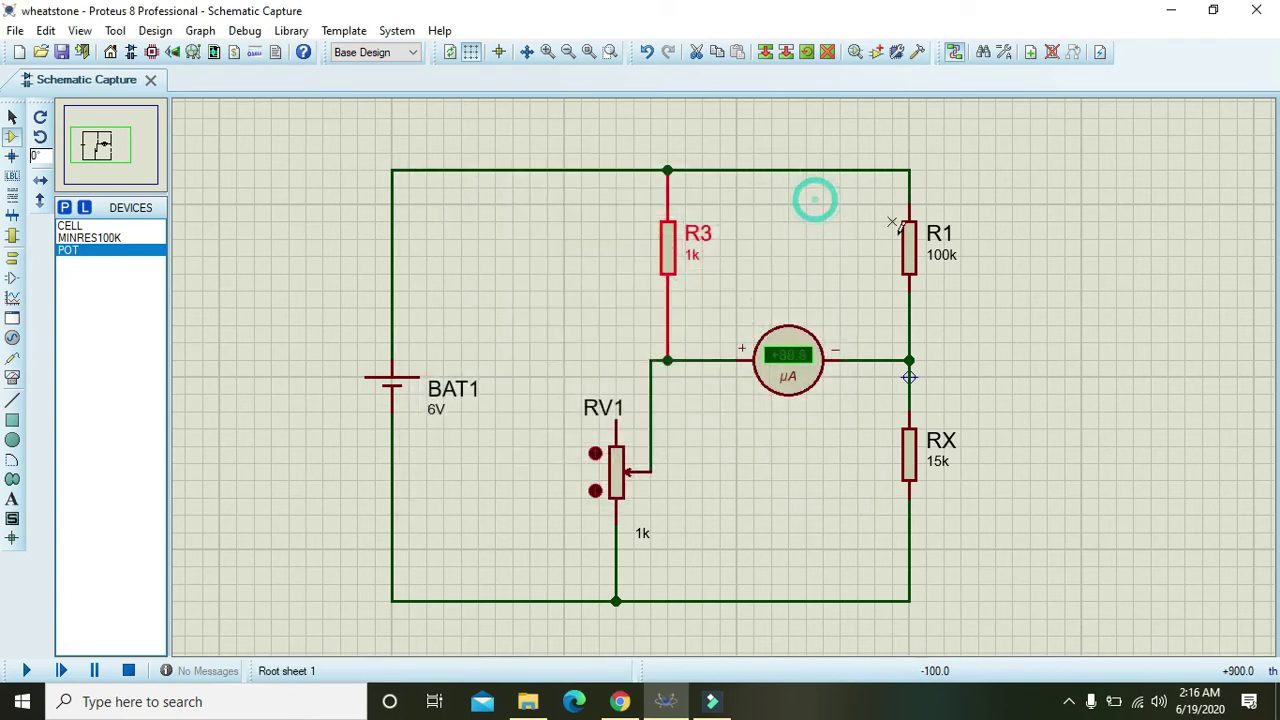
Set the resistance of R1 to 1k
double_click(910, 258)
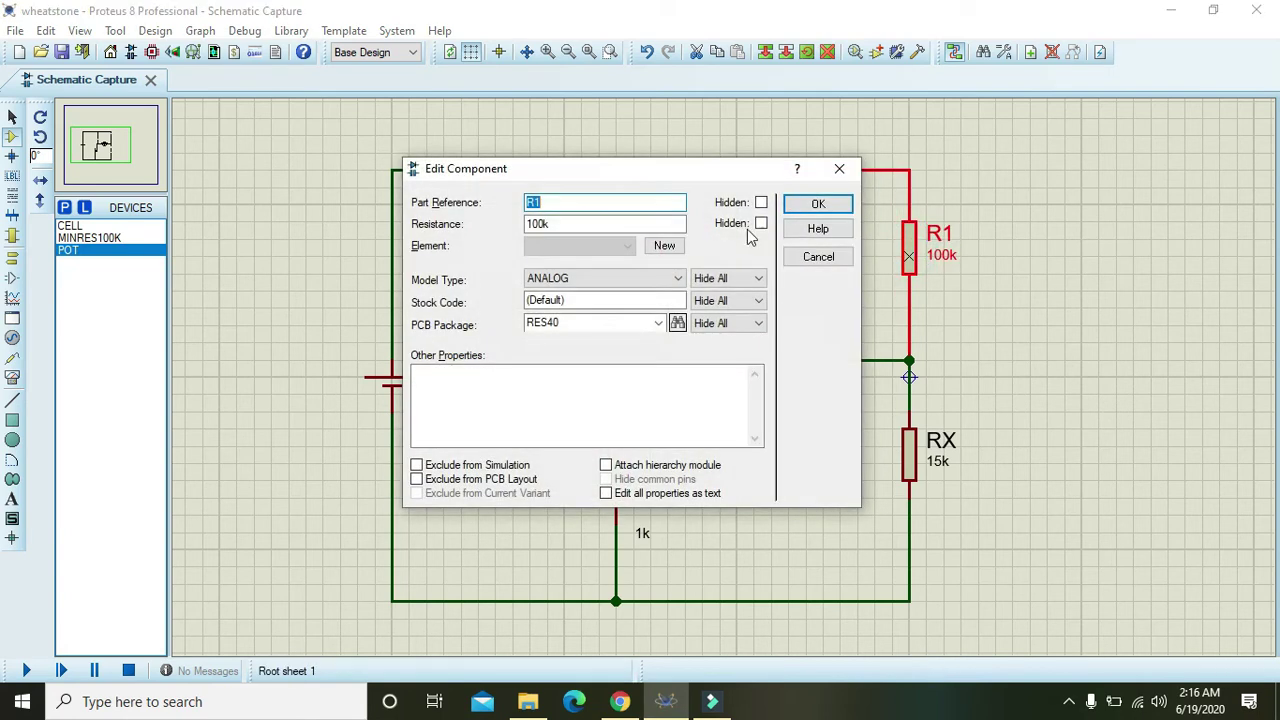
left_click_drag(543, 222, 531, 222)
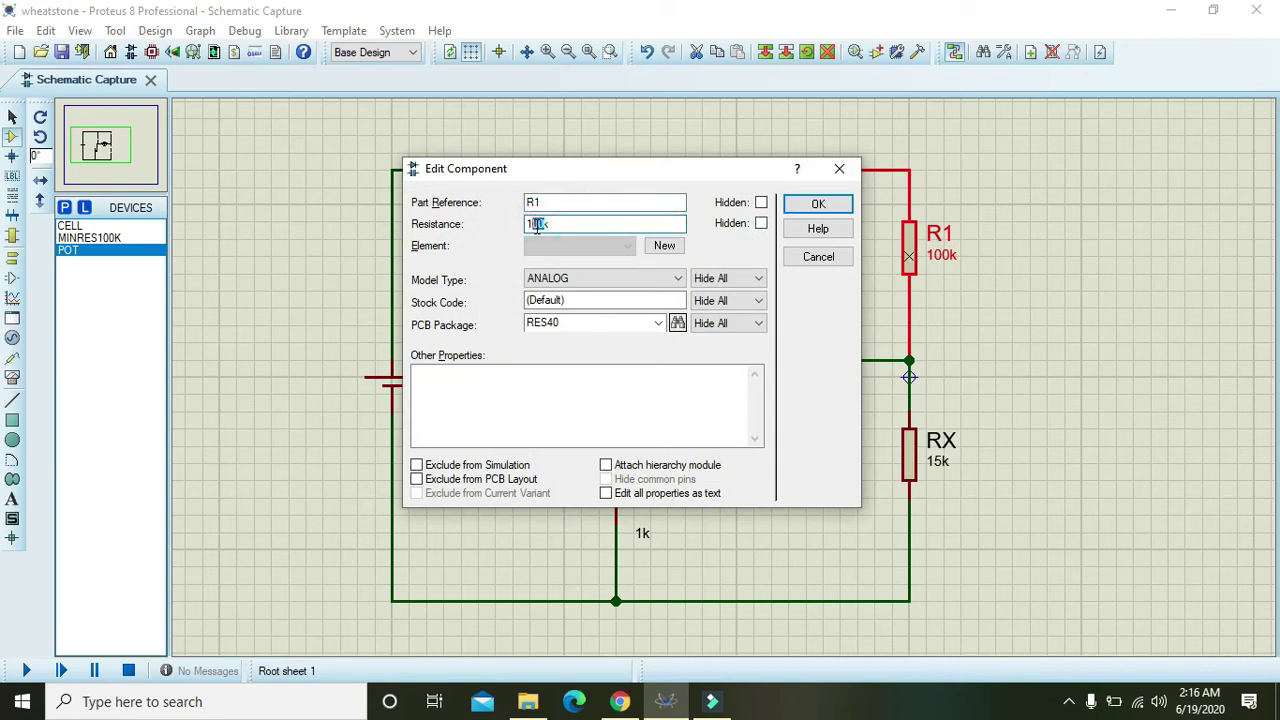
key("Delete")
key("Delete")
left_click(818, 204)
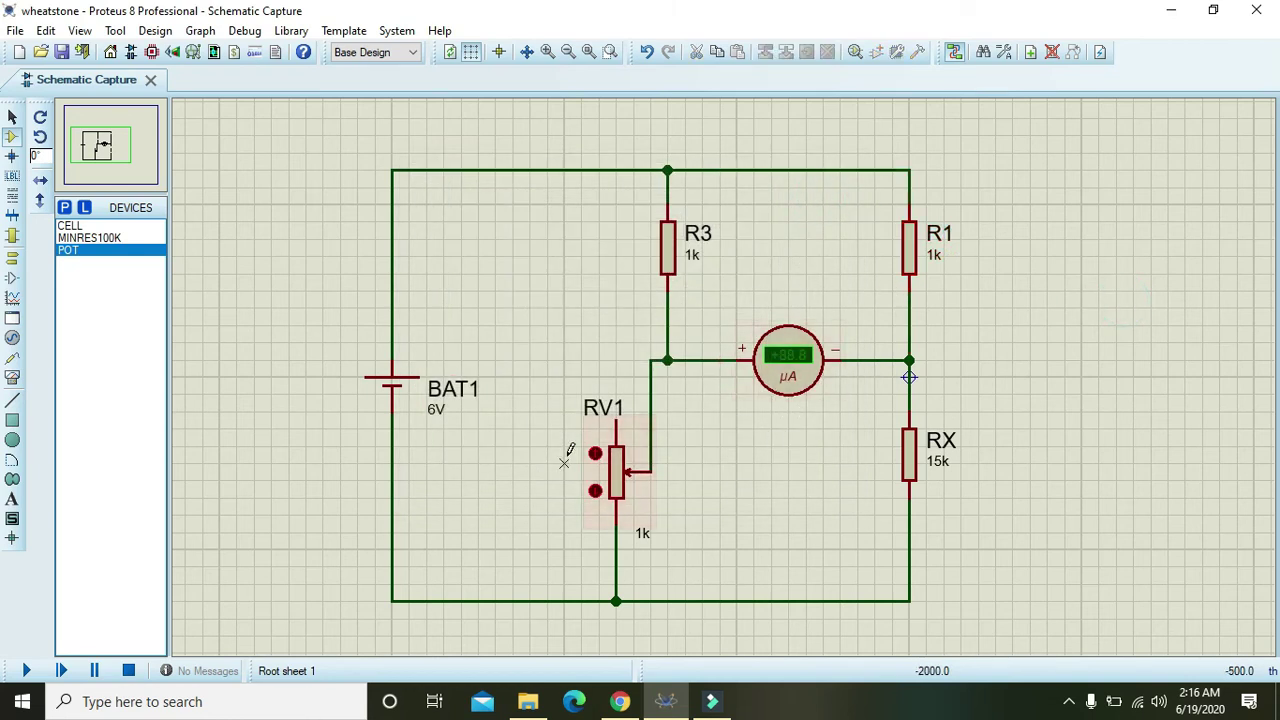
Set the resistance of potentiometer RV1 to 30k and clear the selection
right_click(621, 478)
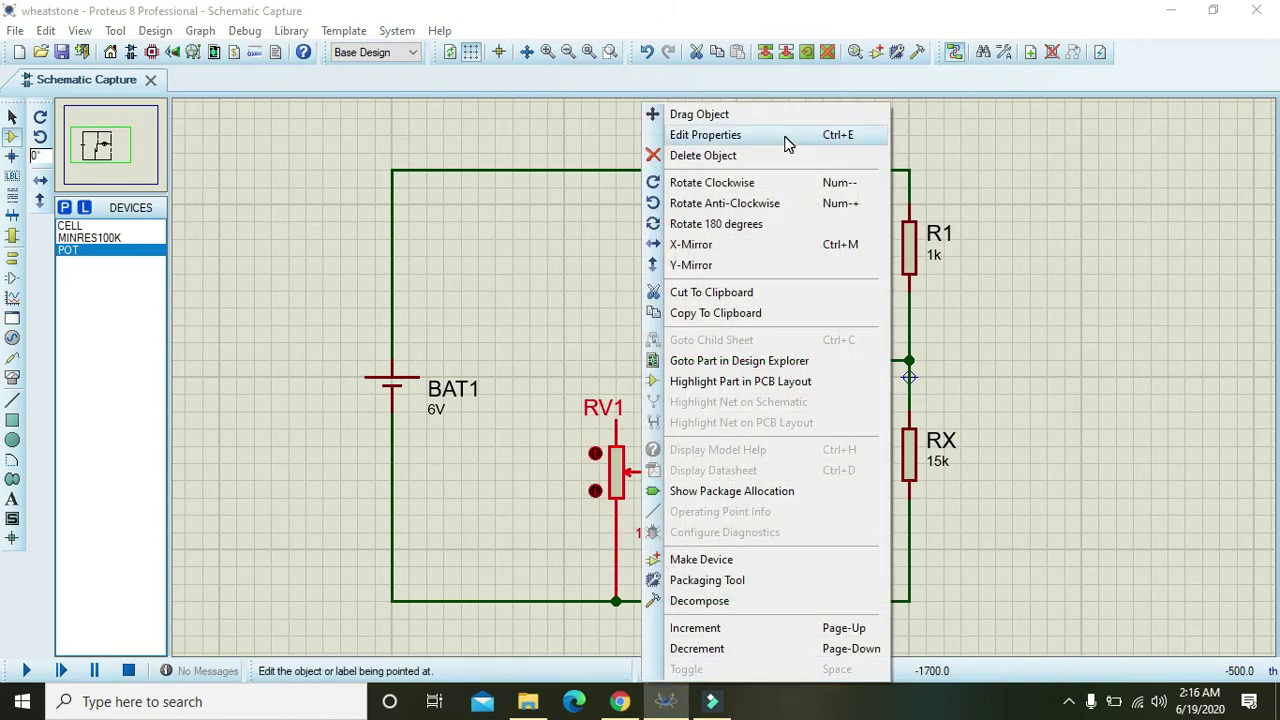
left_click(785, 137)
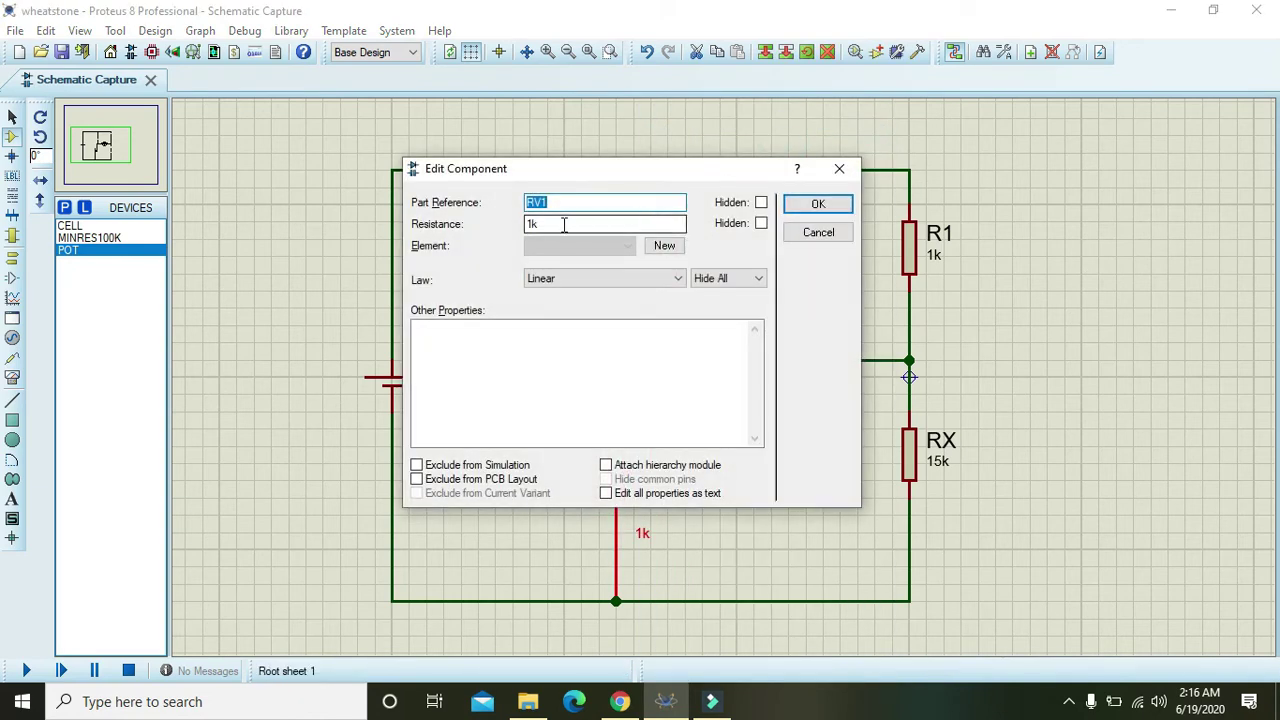
double_click(533, 224)
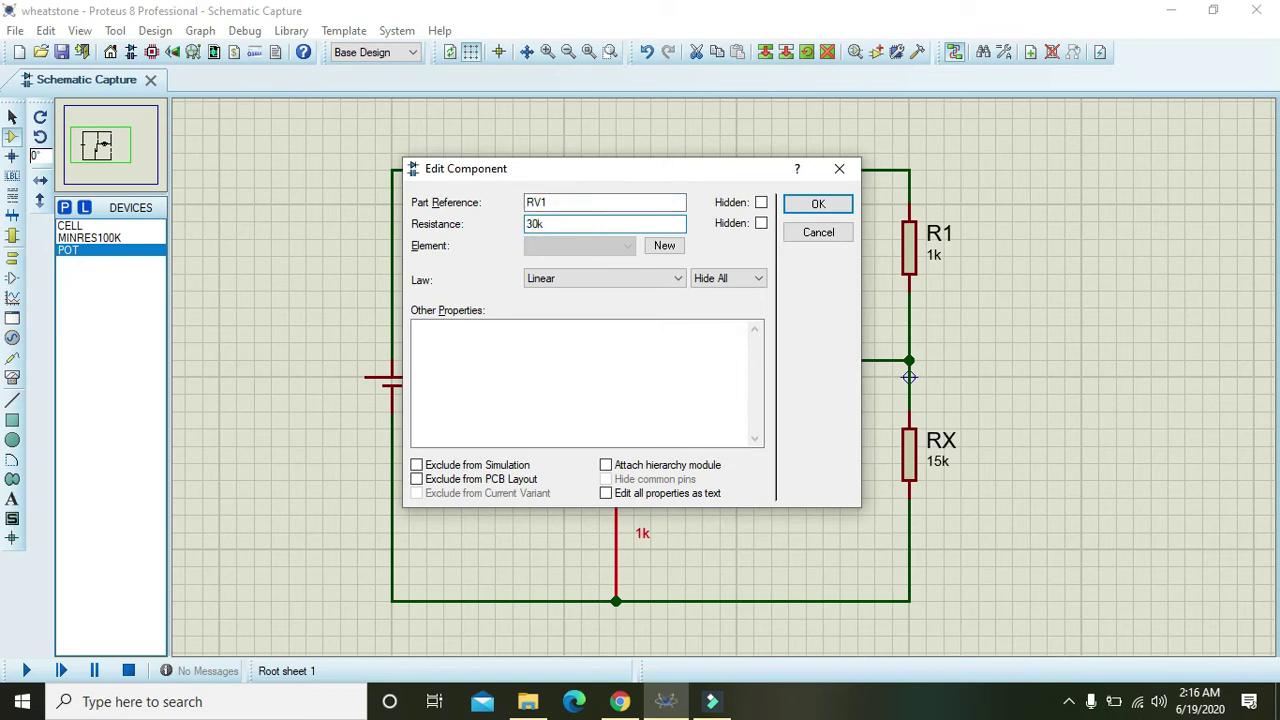
left_click(822, 202)
left_click(828, 216)
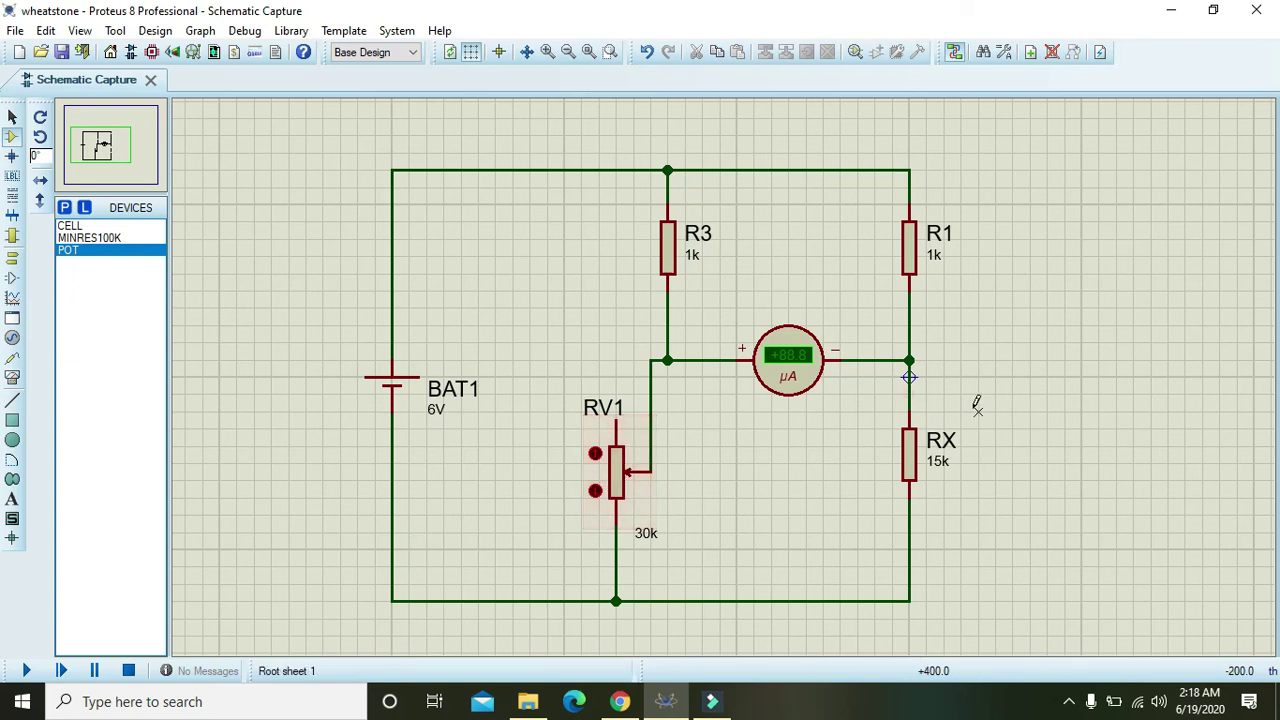
left_click_drag(1013, 394, 857, 510)
left_click(745, 505)
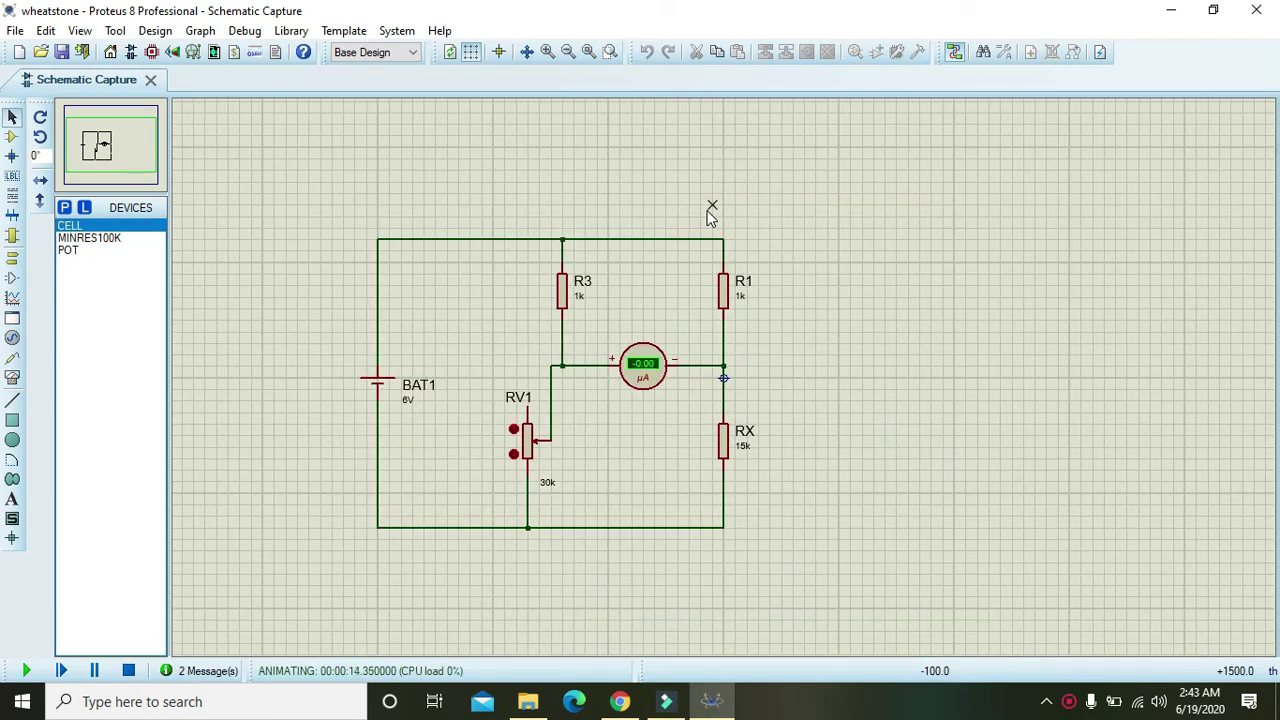
Restart the simulation and adjust RV1's wiper to bring the ammeter current to zero and balance the bridge
left_click(128, 671)
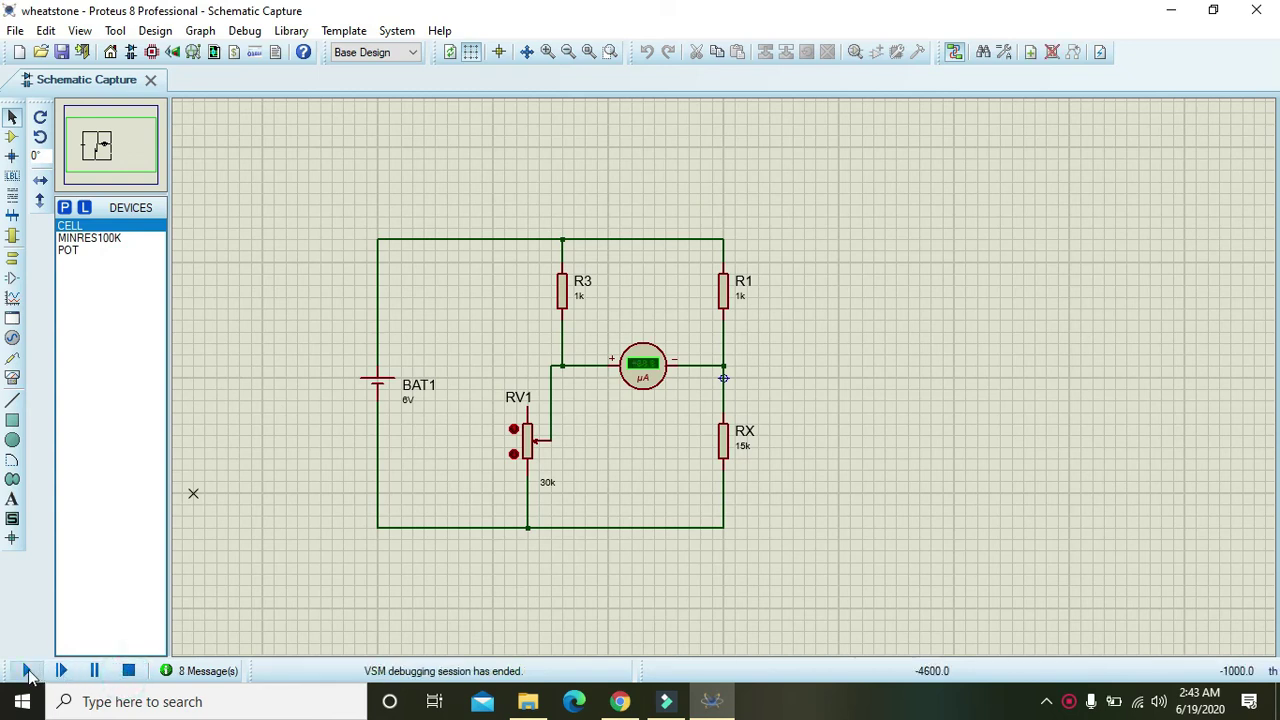
left_click(28, 671)
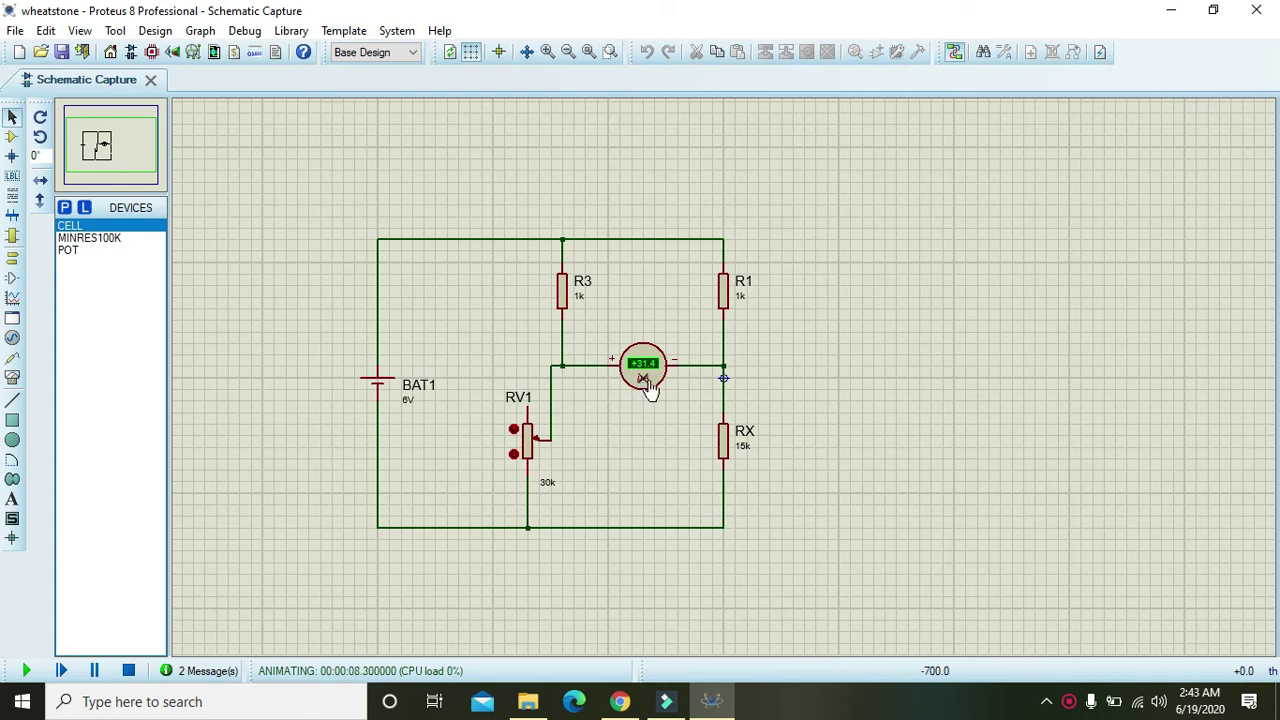
left_click(512, 455)
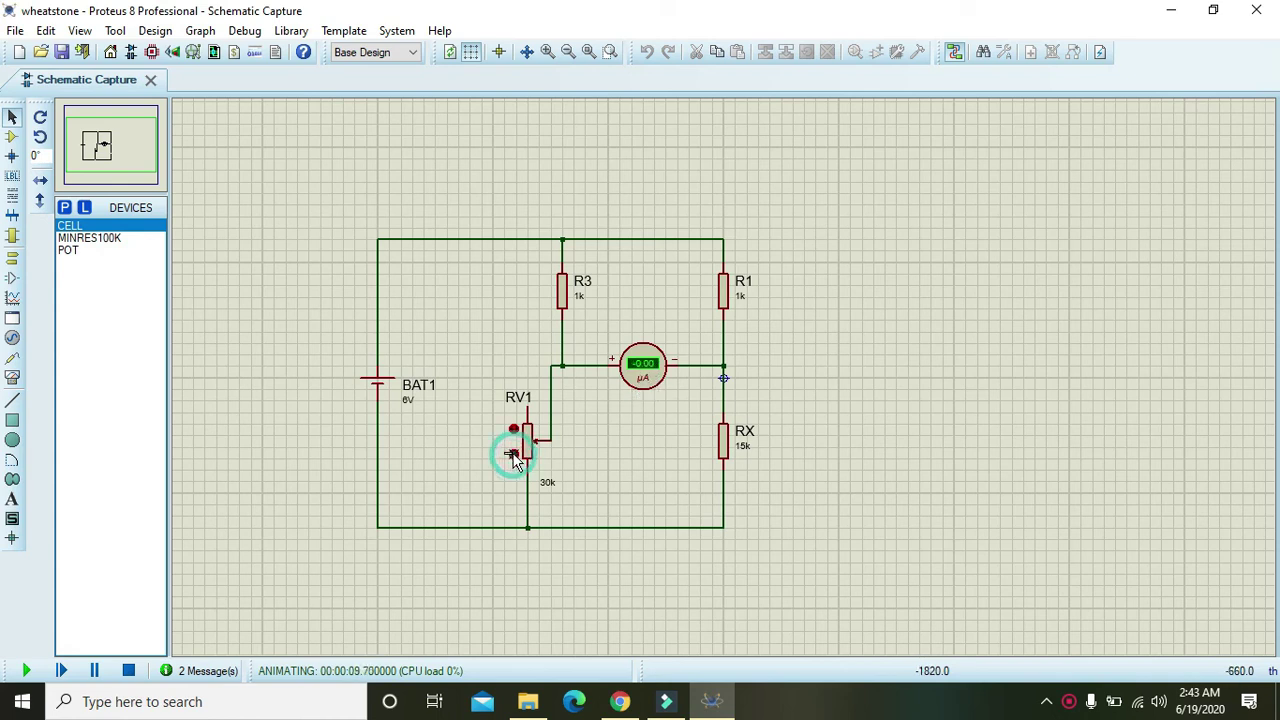
left_click(513, 429)
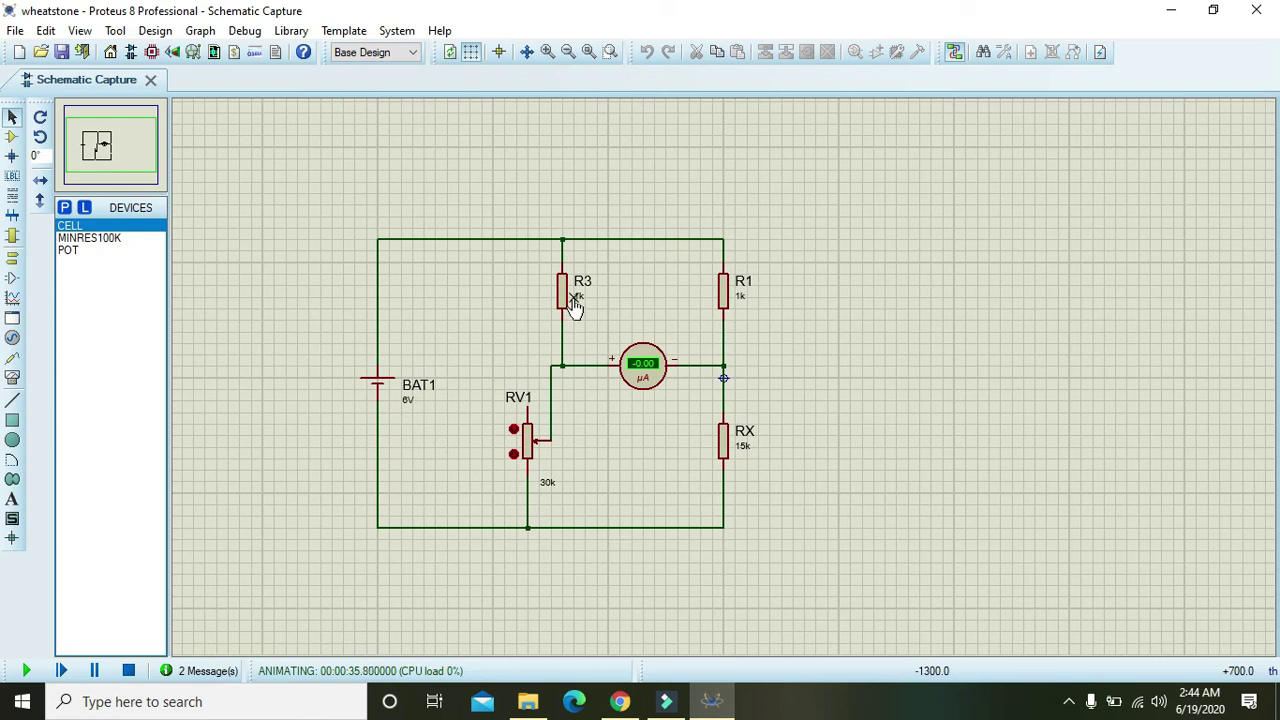
left_click_drag(770, 263, 505, 320)
left_click(791, 320)
left_click_drag(677, 413, 768, 468)
left_click(807, 494)
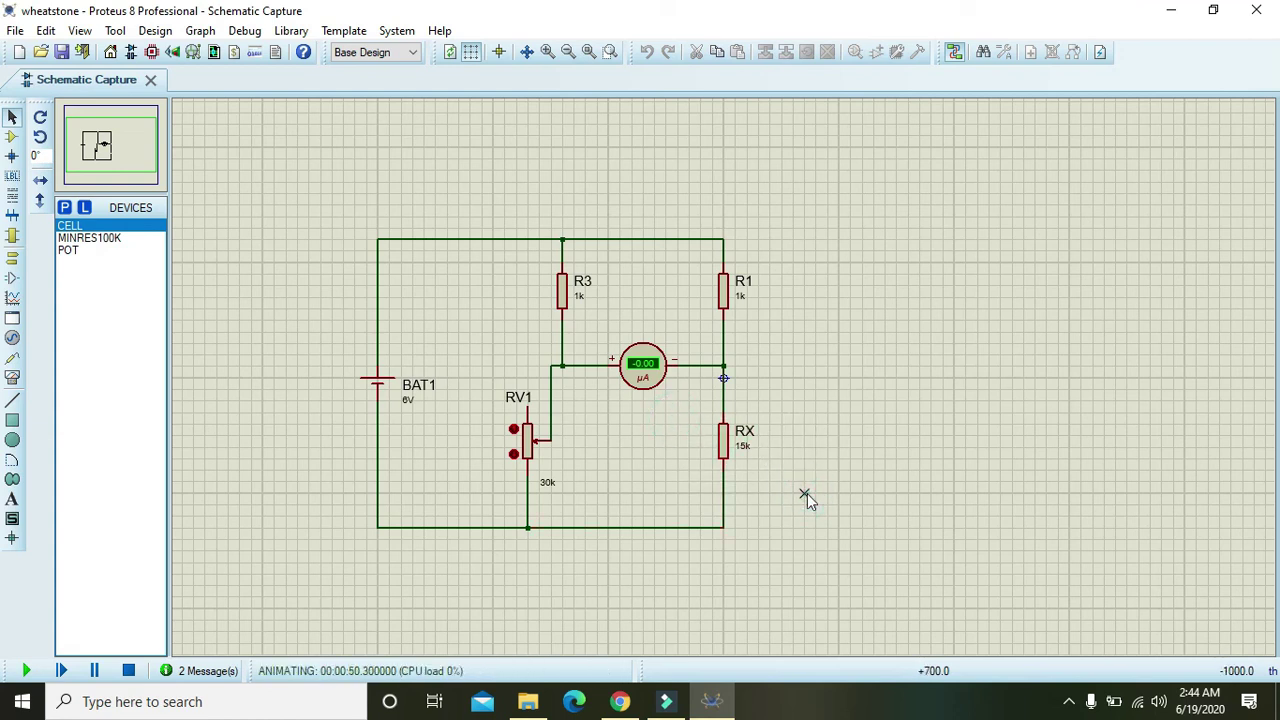